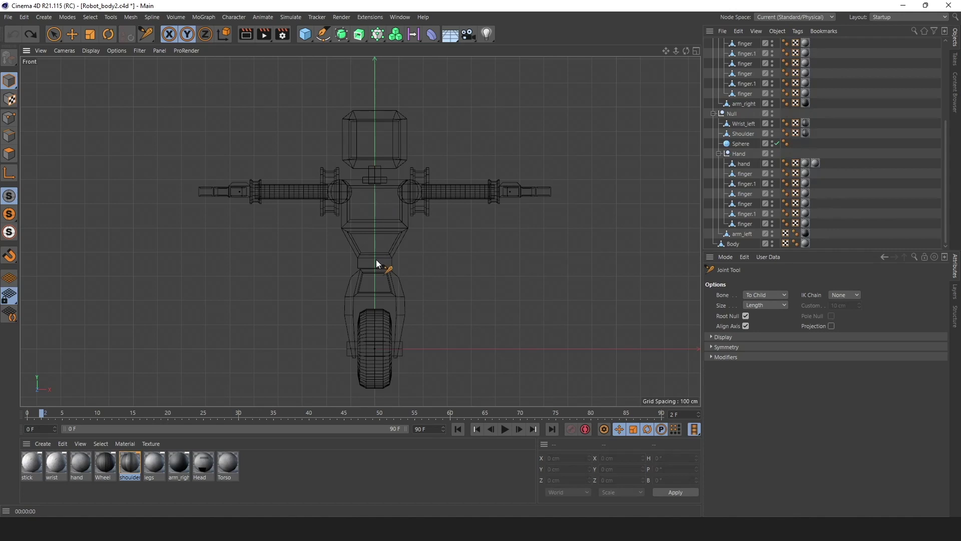
Step: Draw a six-joint chain up the robot's centreline in the front view, from the waist through the chest and neck to the top of the head
{"action": "left_click", "coordinate": [374, 263], "text": "ctrl"}
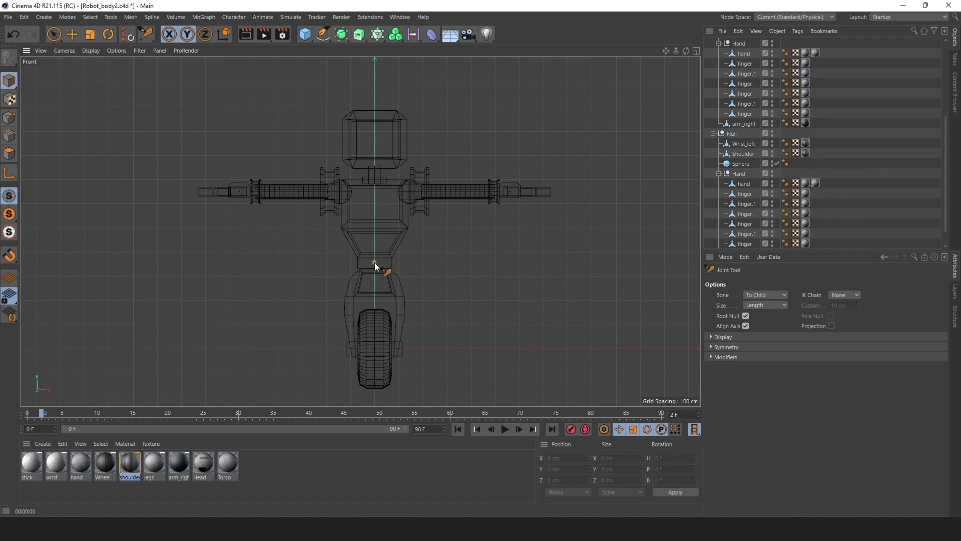
{"action": "left_click", "coordinate": [375, 232], "text": "ctrl"}
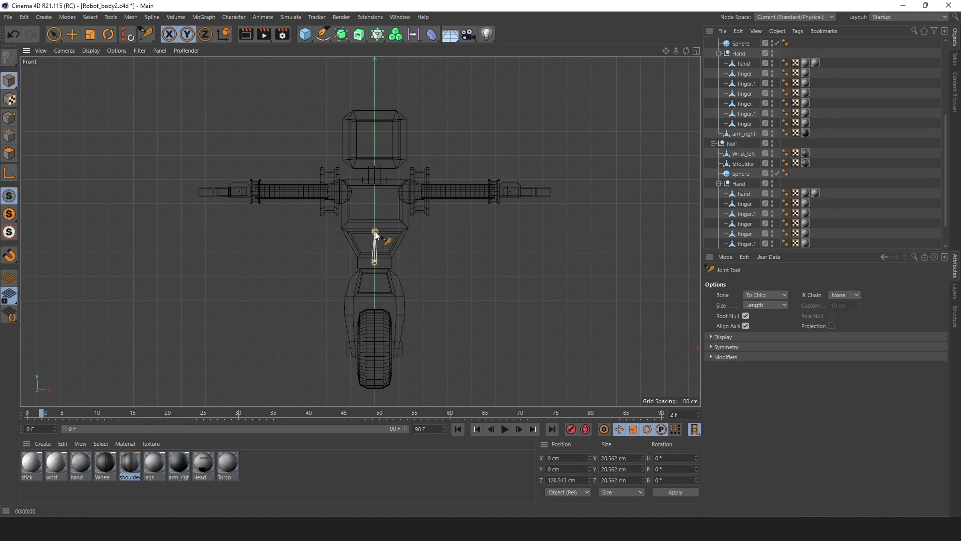
{"action": "left_click", "coordinate": [374, 192], "text": "ctrl"}
{"action": "left_click", "coordinate": [374, 179], "text": "ctrl"}
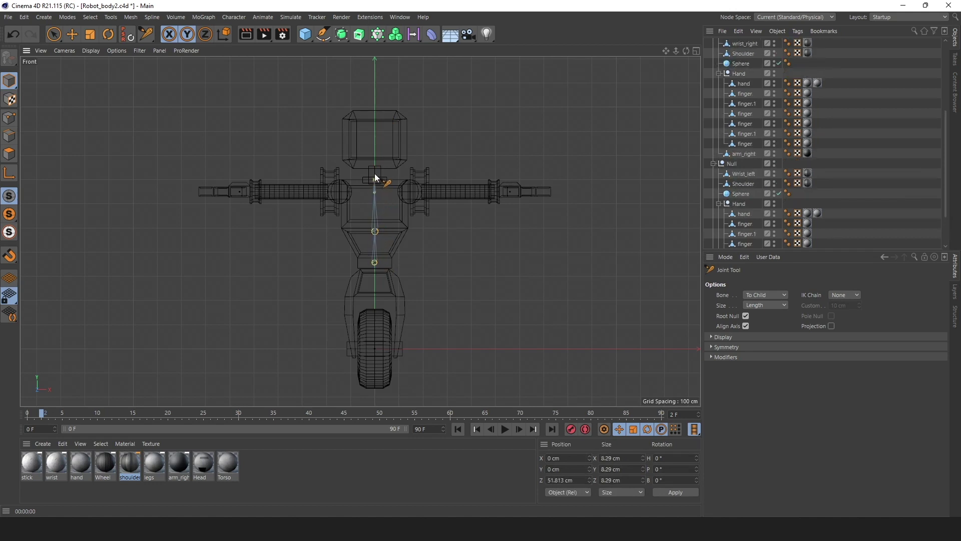
{"action": "left_click", "coordinate": [375, 167], "text": "ctrl"}
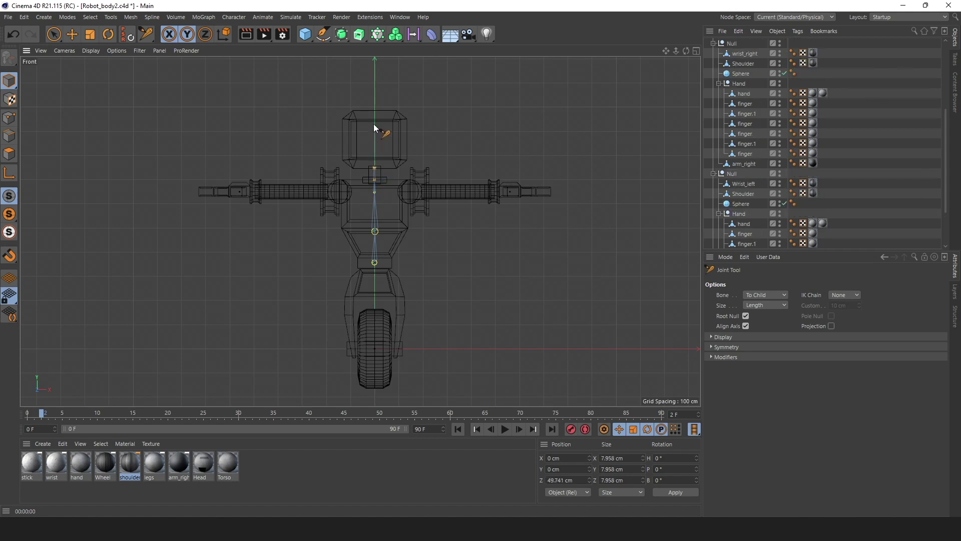
{"action": "left_click", "coordinate": [375, 111], "text": "ctrl"}
Step: Move the Arm_left joint along X to 146 cm so it sits in the centre of the shoulder sphere
{"action": "left_click", "coordinate": [71, 32]}
{"action": "scroll", "coordinate": [781, 95], "scroll_direction": "up", "scroll_amount": 5}
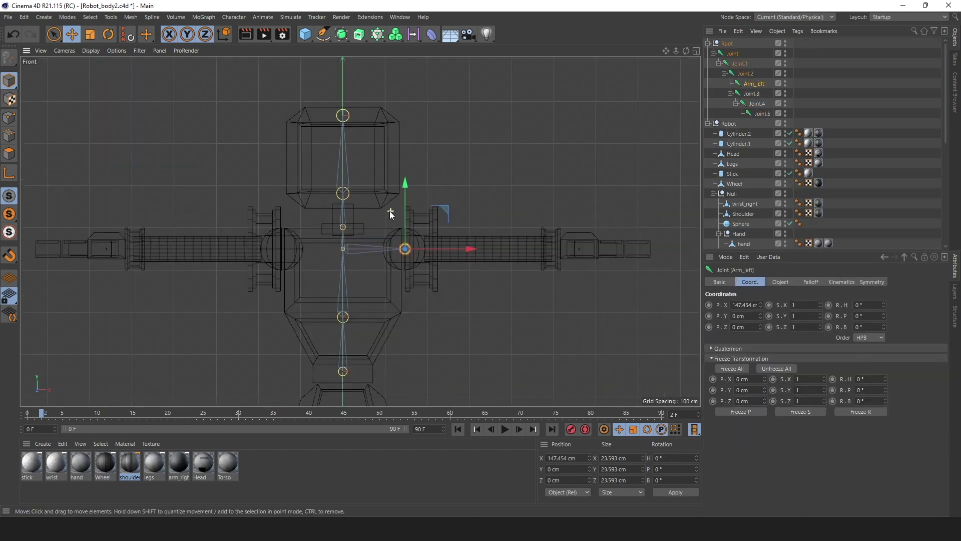
{"action": "scroll", "coordinate": [422, 247], "scroll_direction": "up", "scroll_amount": 6}
{"action": "left_click_drag", "start_coordinate": [424, 256], "coordinate": [421, 258]}
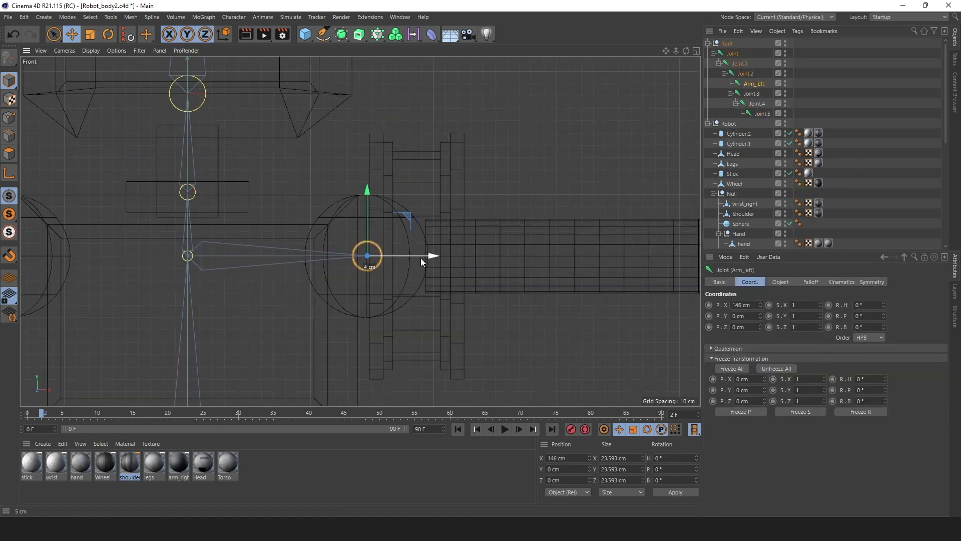
Step: Duplicate the Arm_left joint three times as nested children, placing the copies along X at mid-arm, the wrist and the hand
{"action": "left_click_drag", "start_coordinate": [759, 85], "coordinate": [755, 84], "text": "ctrl"}
{"action": "left_click_drag", "start_coordinate": [437, 257], "coordinate": [631, 257]}
{"action": "scroll", "coordinate": [426, 254], "scroll_direction": "down", "scroll_amount": 6}
{"action": "left_click_drag", "start_coordinate": [493, 249], "coordinate": [514, 249]}
{"action": "left_click_drag", "start_coordinate": [759, 94], "coordinate": [756, 94], "text": "ctrl"}
{"action": "left_click_drag", "start_coordinate": [522, 249], "coordinate": [597, 248]}
{"action": "left_click_drag", "start_coordinate": [773, 104], "coordinate": [766, 112], "text": "ctrl"}
{"action": "left_click_drag", "start_coordinate": [582, 249], "coordinate": [635, 250]}
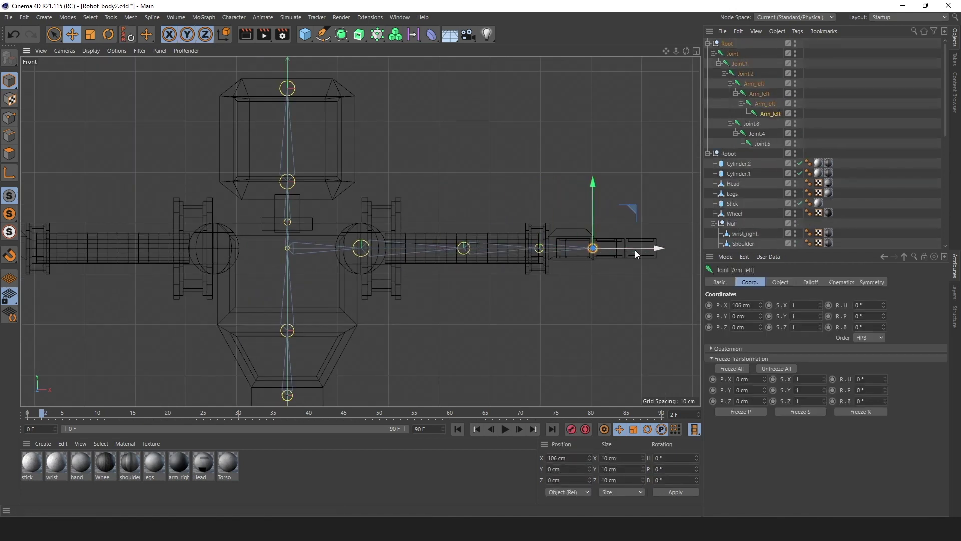
Step: Mirror the Arm_left joint chain with its children to the opposite arm, using World as the origin
{"action": "scroll", "coordinate": [626, 245], "scroll_direction": "down", "scroll_amount": 6}
{"action": "left_click", "coordinate": [434, 233]}
{"action": "left_click", "coordinate": [470, 232]}
{"action": "left_click", "coordinate": [109, 35]}
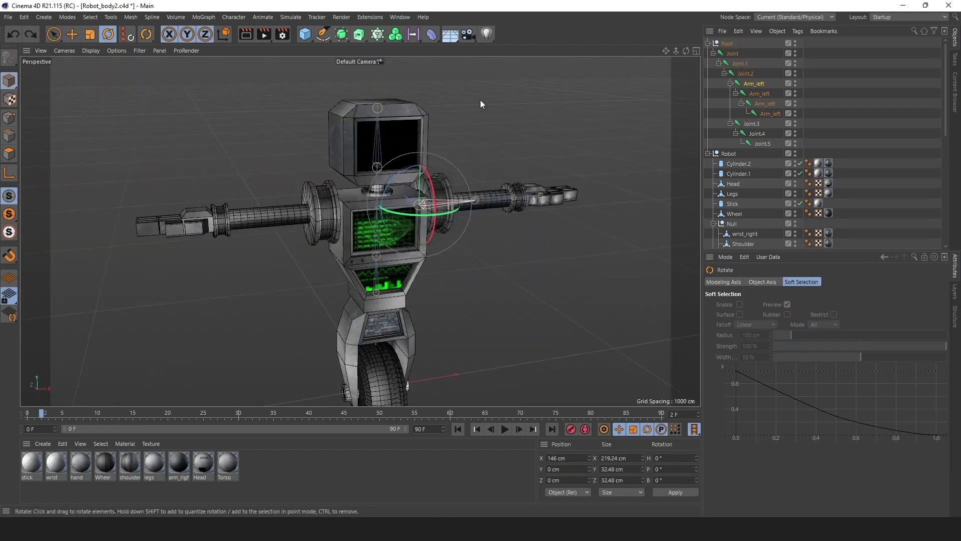
{"action": "left_click", "coordinate": [479, 100]}
{"action": "left_click_drag", "start_coordinate": [437, 152], "coordinate": [446, 224], "text": "alt"}
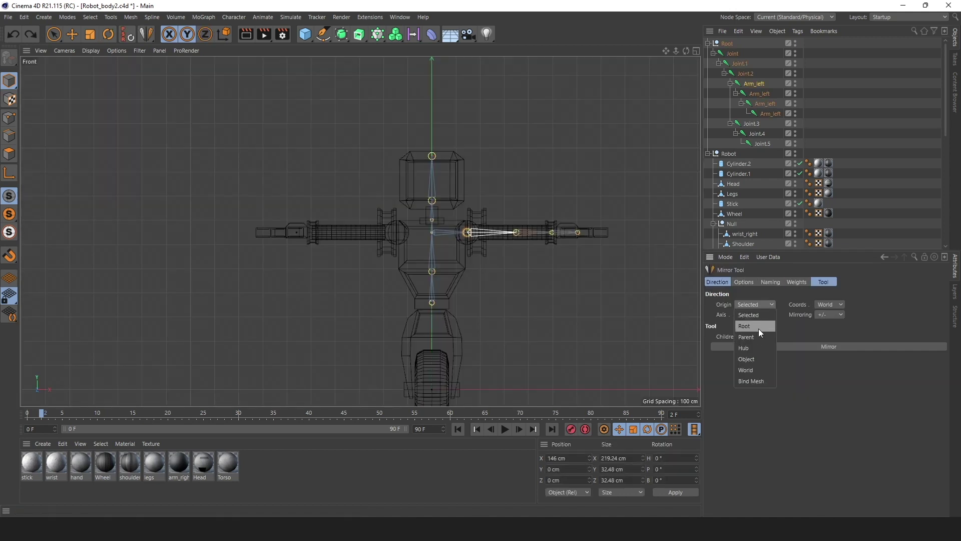
{"action": "left_click", "coordinate": [759, 370]}
{"action": "left_click", "coordinate": [811, 346]}
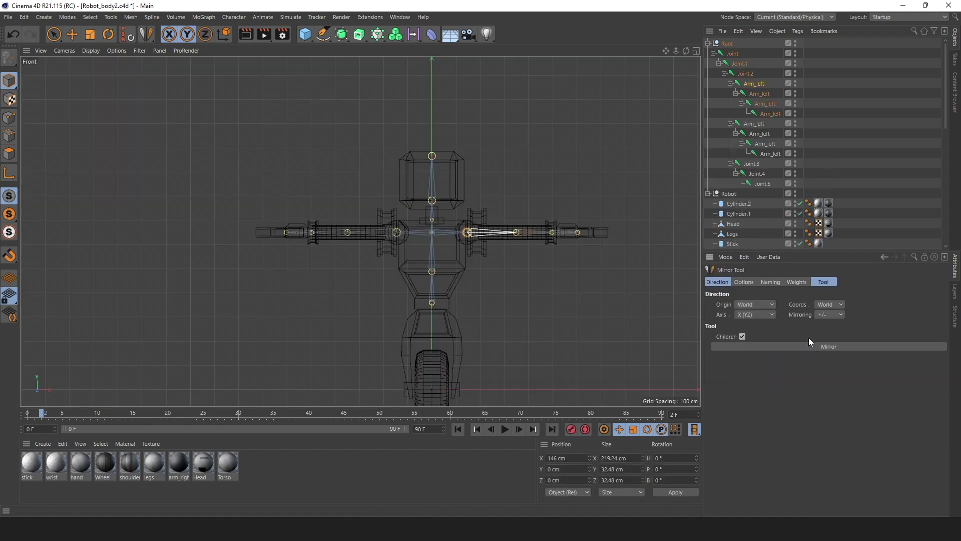
{"action": "left_click", "coordinate": [755, 124]}
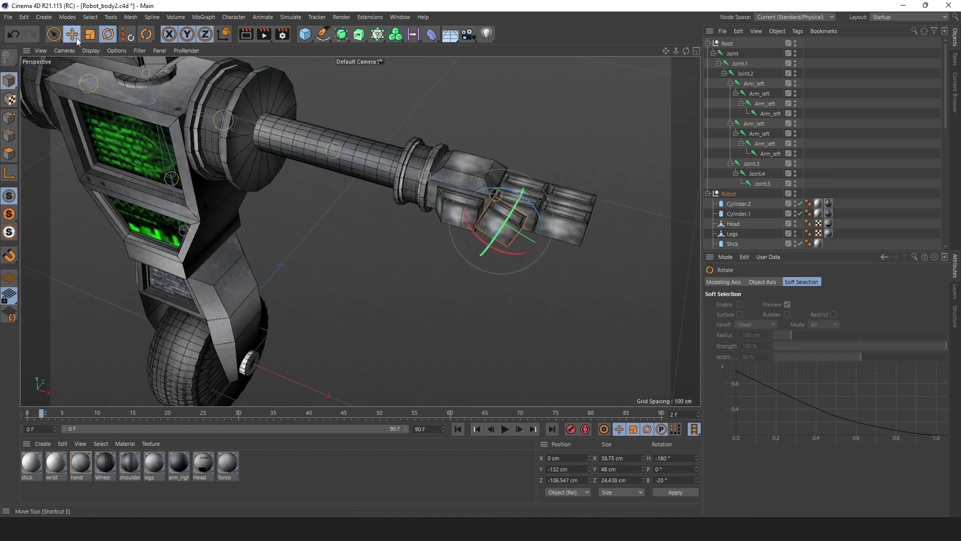
Step: Reposition the finger segments of the left hand into a bent, natural pose
{"action": "left_click", "coordinate": [500, 236]}
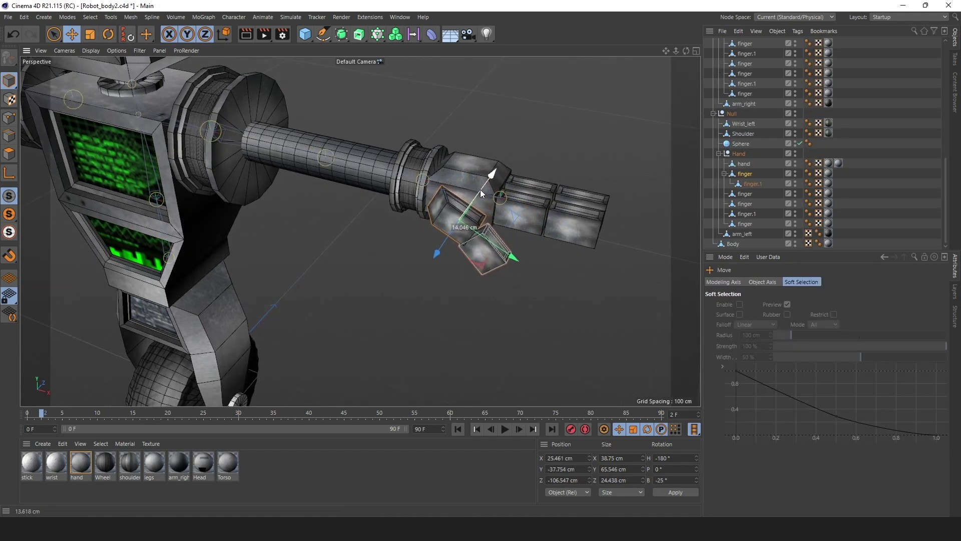
{"action": "left_click", "coordinate": [542, 194]}
{"action": "key", "text": "e"}
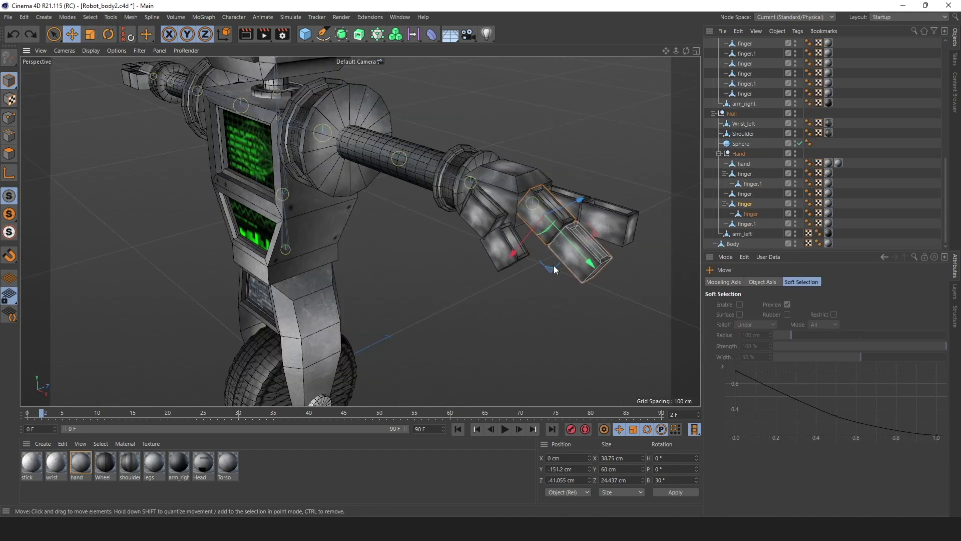
{"action": "left_click", "coordinate": [545, 279]}
{"action": "left_click_drag", "start_coordinate": [553, 271], "coordinate": [539, 274]}
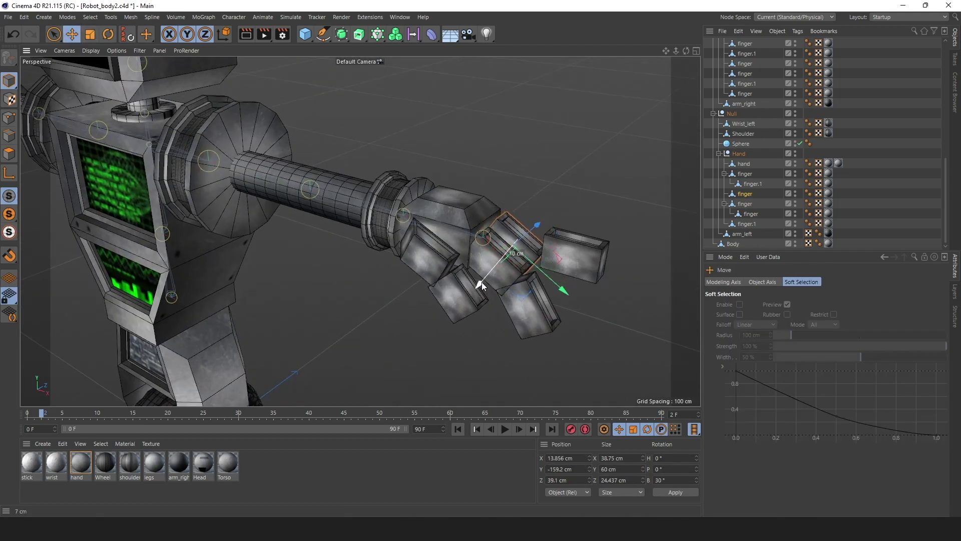
{"action": "left_click", "coordinate": [576, 256]}
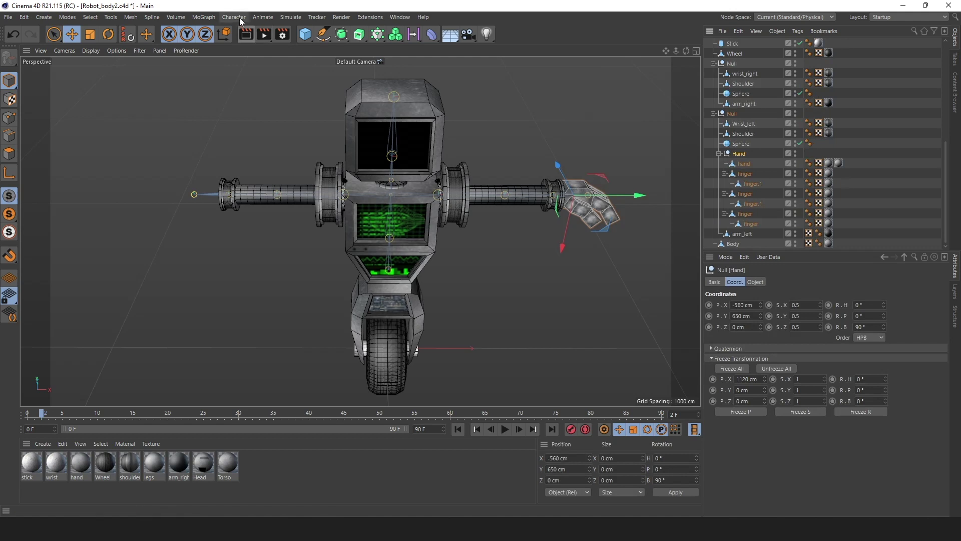
Step: Mirror the posed Hand group to the opposite arm with the Mirror Tool
{"action": "left_click", "coordinate": [240, 19]}
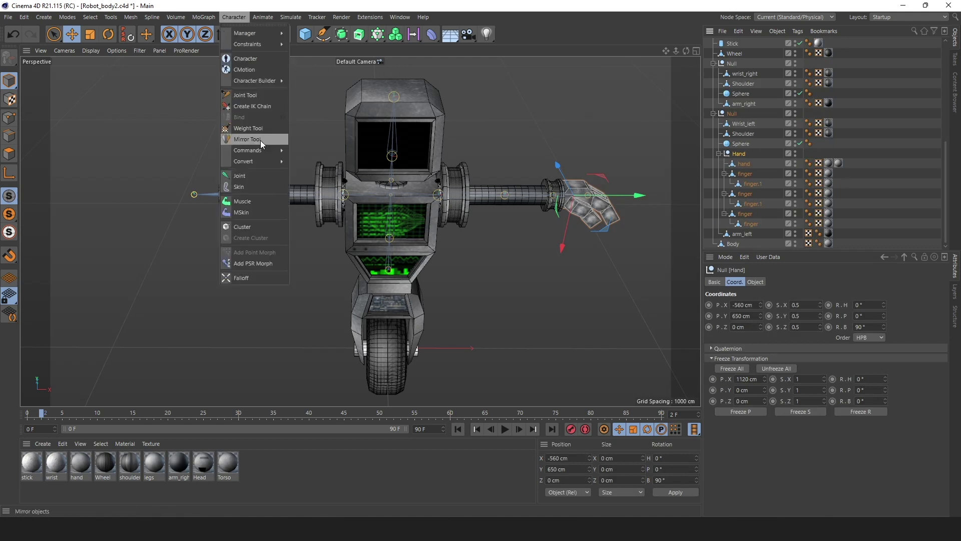
{"action": "left_click", "coordinate": [260, 140]}
{"action": "left_click", "coordinate": [755, 346]}
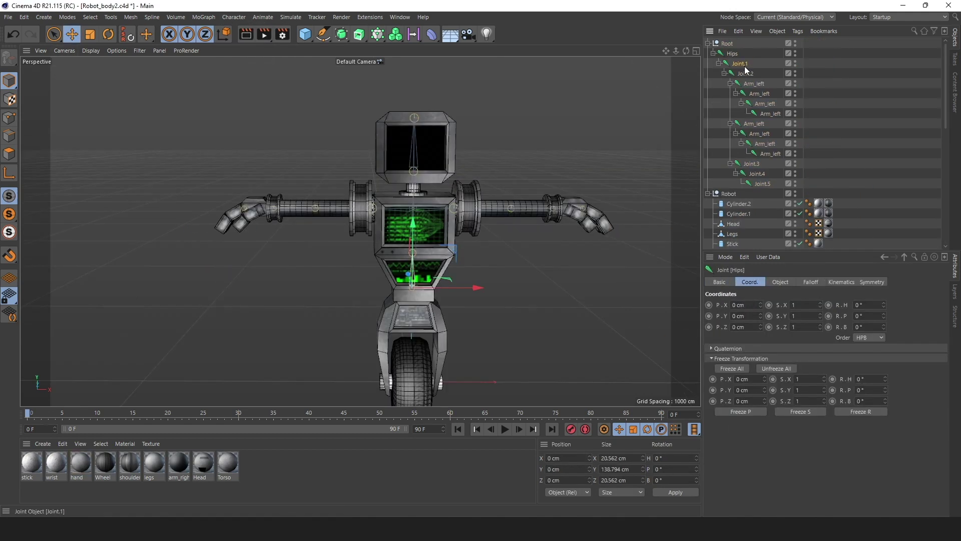
Step: Rename Joint.1 as Spine and add another joint object for the spine chain
{"action": "left_click", "coordinate": [745, 66]}
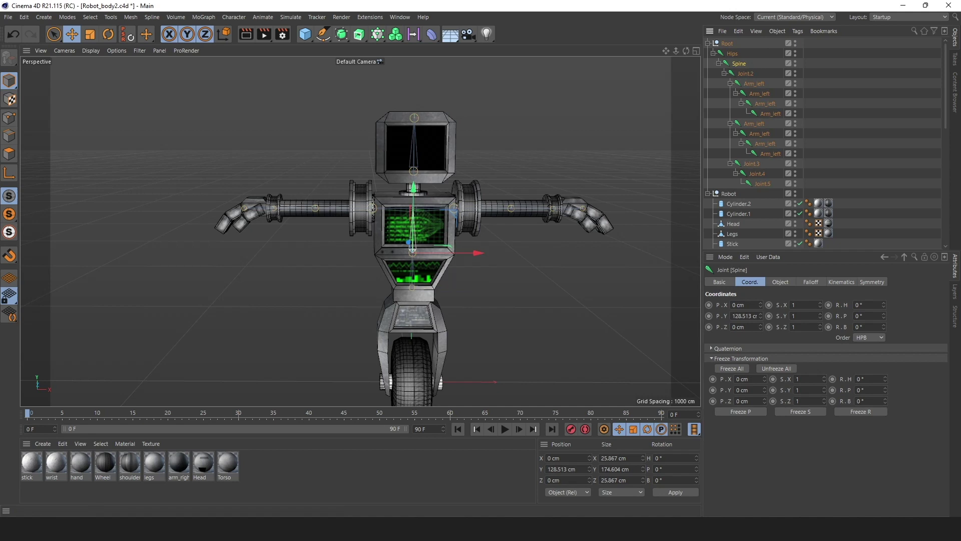
{"action": "left_click", "coordinate": [745, 74]}
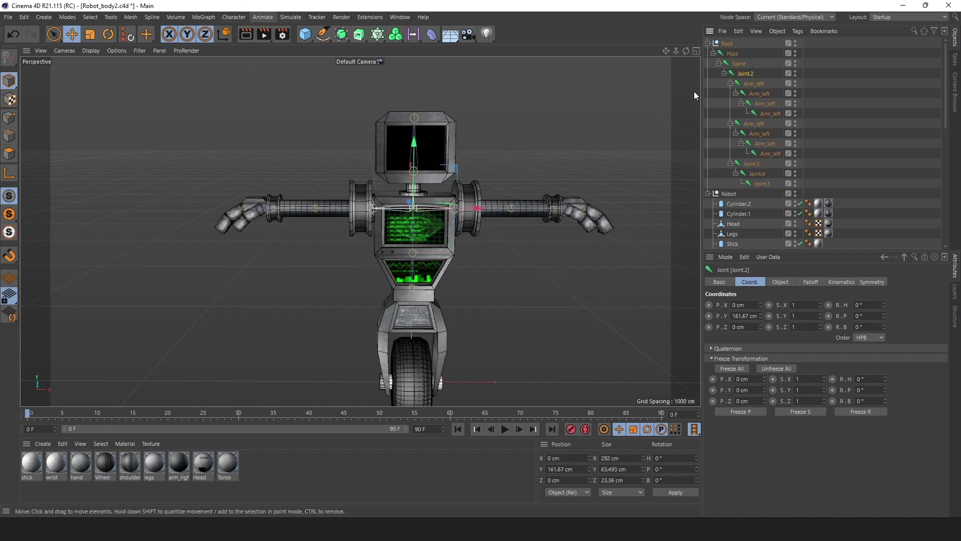
{"action": "left_click", "coordinate": [232, 18]}
{"action": "left_click", "coordinate": [253, 176]}
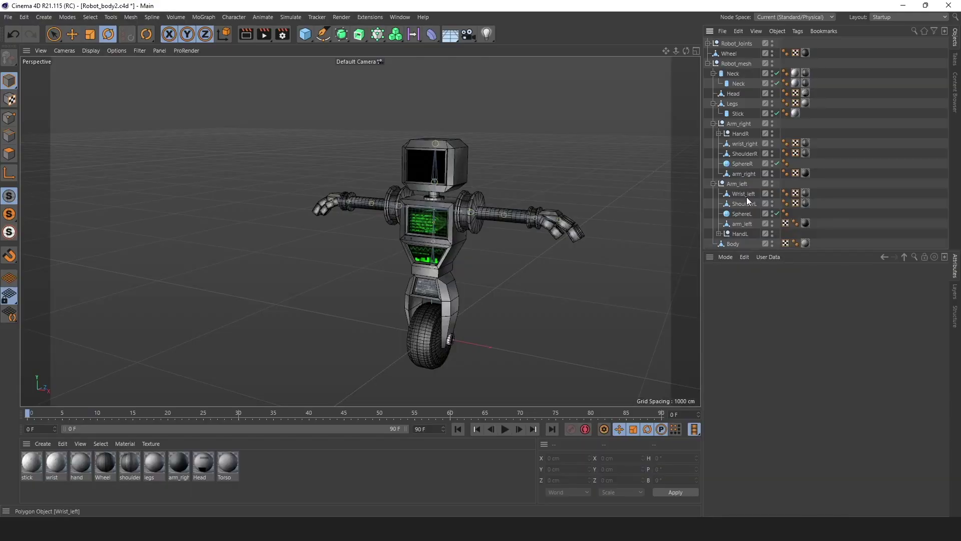
Step: Select the robot's neck, head, legs, stick, both arms' wrist, shoulder, sphere and arm meshes, and the body
{"action": "left_click", "coordinate": [732, 73]}
{"action": "left_click", "coordinate": [738, 84], "text": "ctrl"}
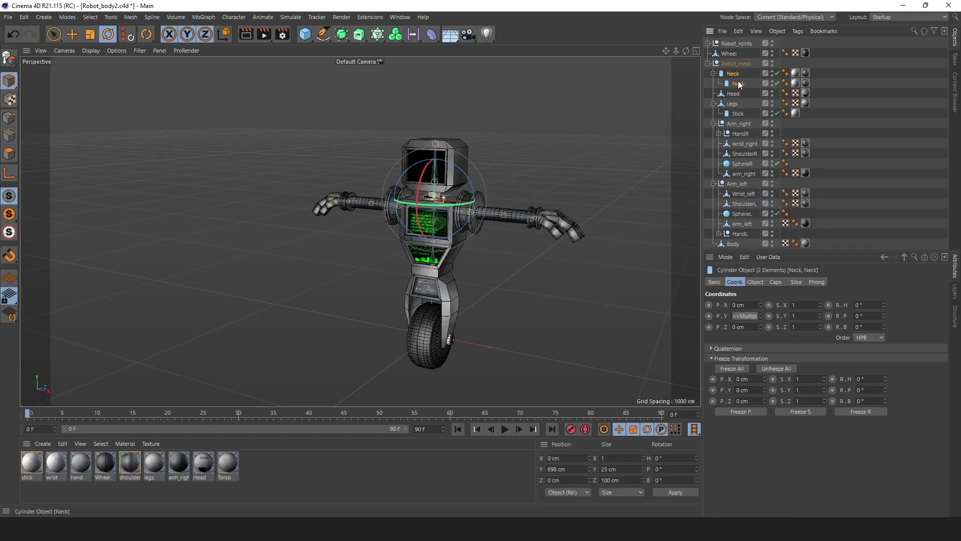
{"action": "left_click", "coordinate": [734, 93], "text": "ctrl"}
{"action": "left_click", "coordinate": [733, 104], "text": "ctrl"}
{"action": "left_click", "coordinate": [737, 114], "text": "ctrl"}
{"action": "left_click", "coordinate": [744, 144], "text": "ctrl"}
{"action": "left_click", "coordinate": [743, 154], "text": "ctrl"}
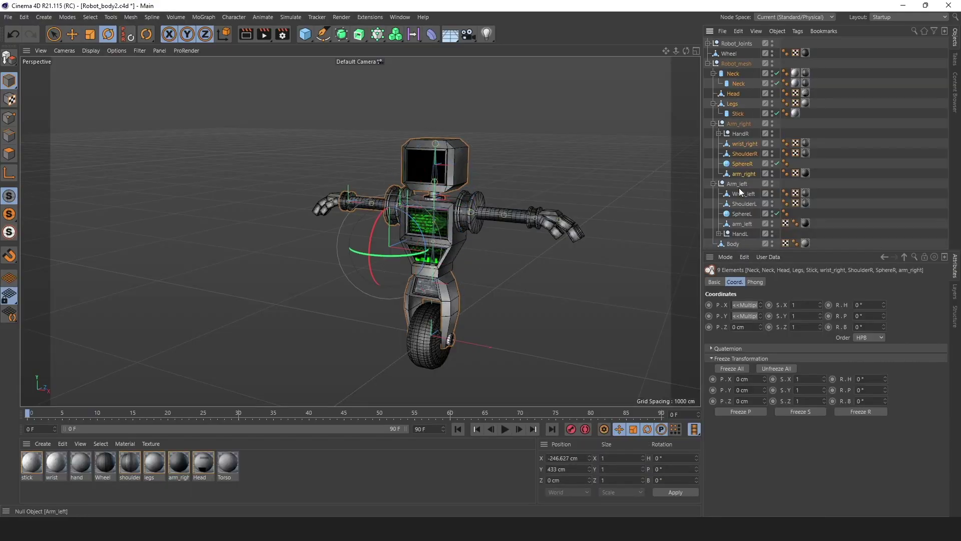
{"action": "left_click_drag", "start_coordinate": [739, 189], "coordinate": [741, 208]}
{"action": "left_click", "coordinate": [734, 244], "text": "ctrl"}
Step: Expand Robot_Joints and add all its joints, from Hips to both hand ends and Head_end, to the mesh selection
{"action": "mouse_move", "coordinate": [434, 218]}
{"action": "left_mouse_down", "text": "alt"}
{"action": "mouse_move", "coordinate": [474, 236]}
{"action": "mouse_move", "coordinate": [514, 195]}
{"action": "mouse_move", "coordinate": [457, 221]}
{"action": "mouse_move", "coordinate": [425, 216]}
{"action": "left_mouse_up", "text": "alt"}
{"action": "left_click", "coordinate": [708, 43]}
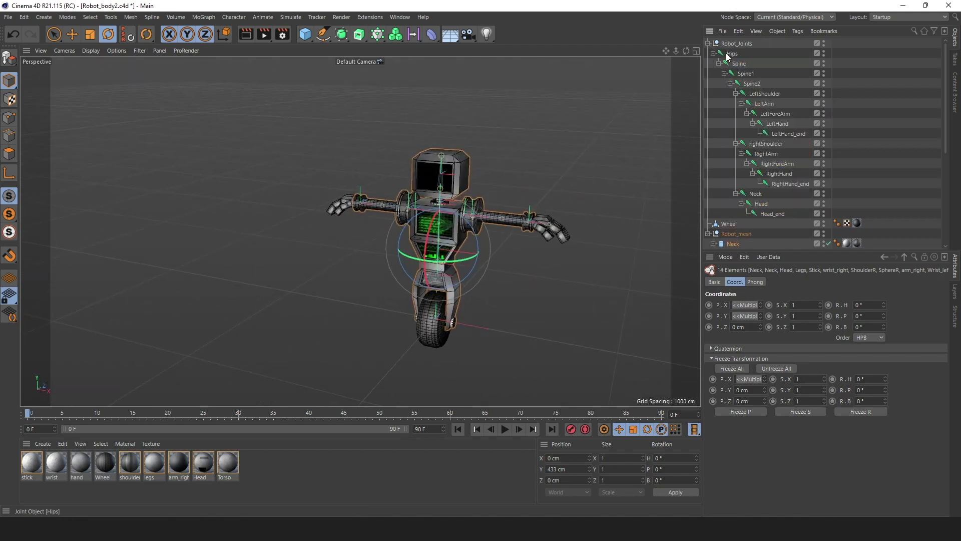
{"action": "left_click_drag", "start_coordinate": [731, 57], "coordinate": [753, 85], "text": "ctrl"}
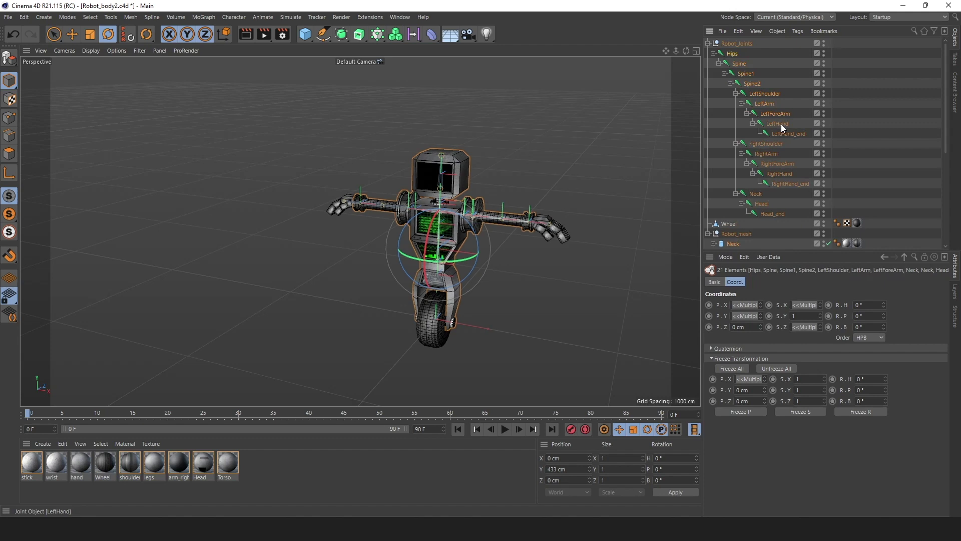
{"action": "left_click_drag", "start_coordinate": [784, 128], "coordinate": [771, 158], "text": "ctrl"}
{"action": "left_click_drag", "start_coordinate": [833, 167], "coordinate": [743, 217], "text": "ctrl"}
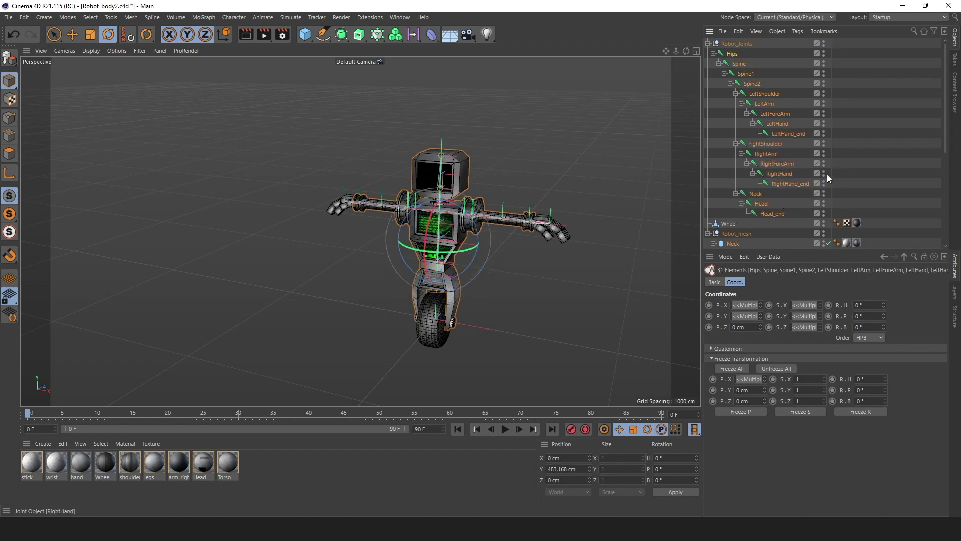
{"action": "scroll", "coordinate": [496, 260], "scroll_direction": "up", "scroll_amount": 3}
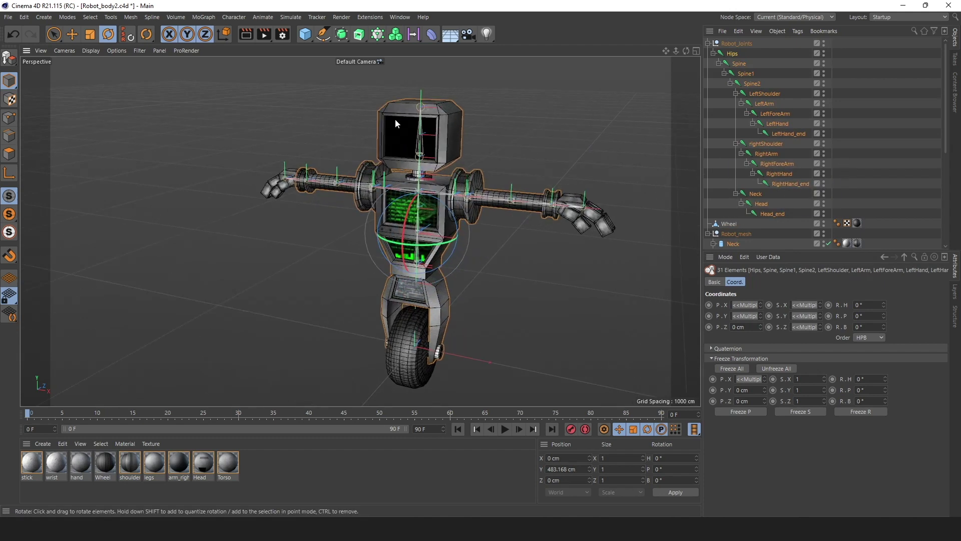
Step: Open the Bind options for the selected meshes and joints, and move the dialog away from its original spot
{"action": "left_click", "coordinate": [233, 17]}
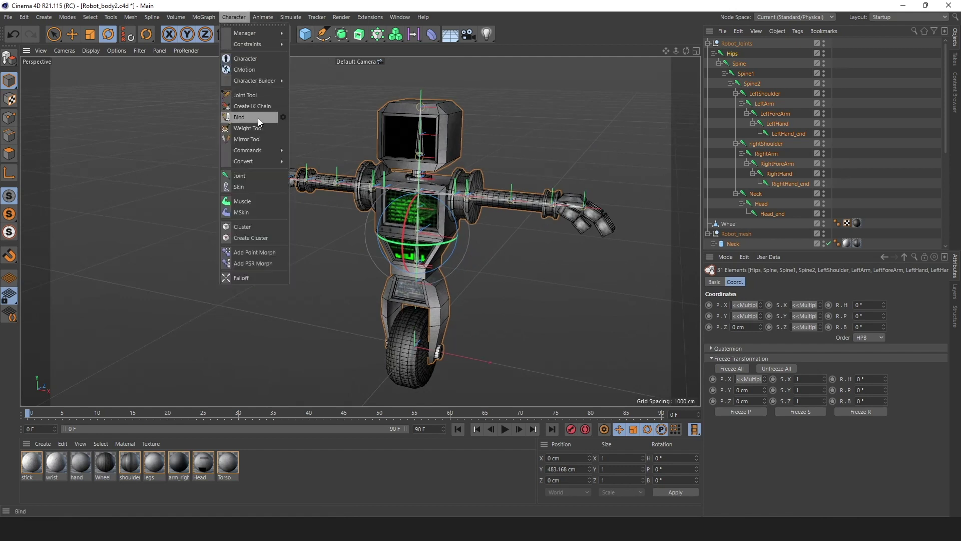
{"action": "left_click", "coordinate": [283, 117]}
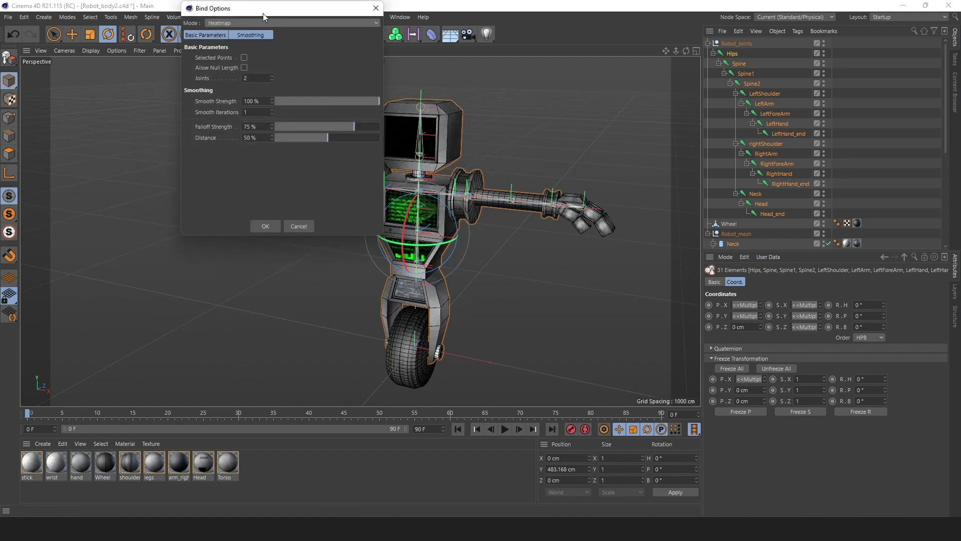
{"action": "left_click_drag", "start_coordinate": [262, 13], "coordinate": [462, 94]}
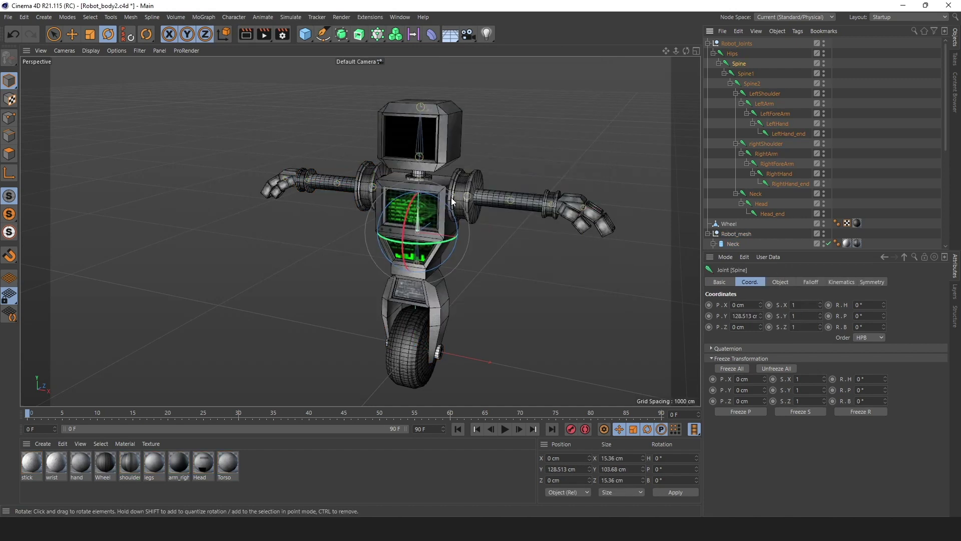
Step: Test-rotate the Spine joint and the Spine1 joint, undoing each rotation
{"action": "left_click_drag", "start_coordinate": [448, 209], "coordinate": [483, 247]}
{"action": "key", "text": "ctrl+z"}
{"action": "left_click", "coordinate": [744, 75]}
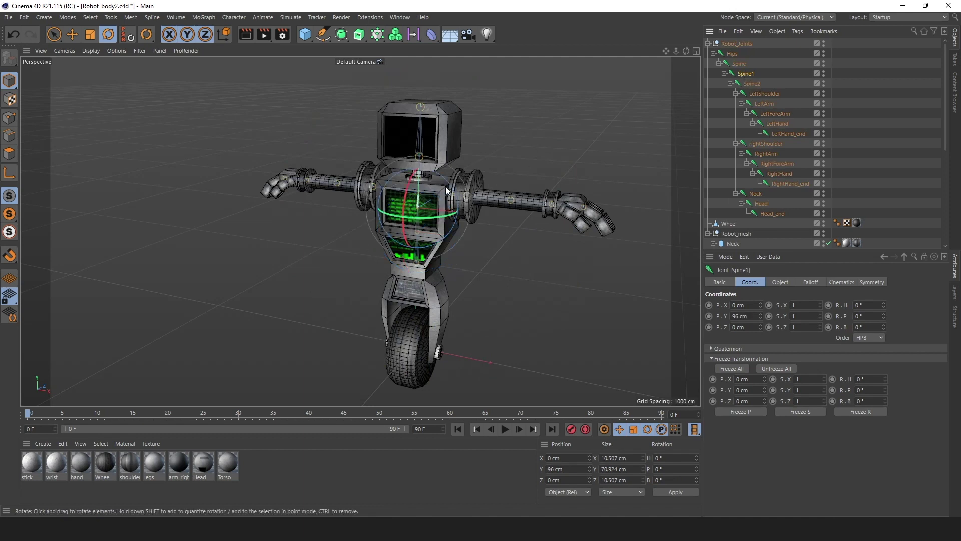
{"action": "left_click_drag", "start_coordinate": [449, 185], "coordinate": [468, 214]}
{"action": "key", "text": "ctrl+z"}
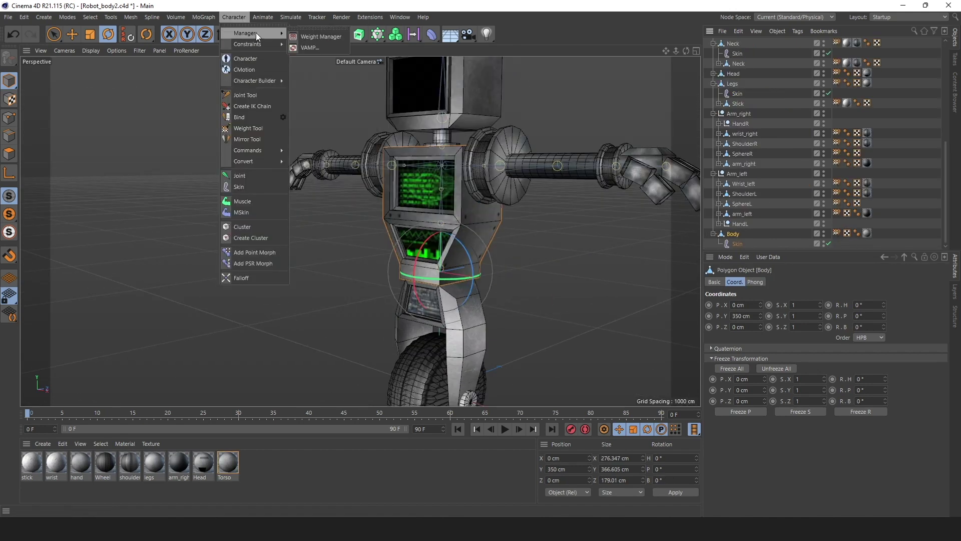
Step: Open the Weight Manager for the Body mesh and enlarge its list of joints
{"action": "left_click", "coordinate": [298, 36]}
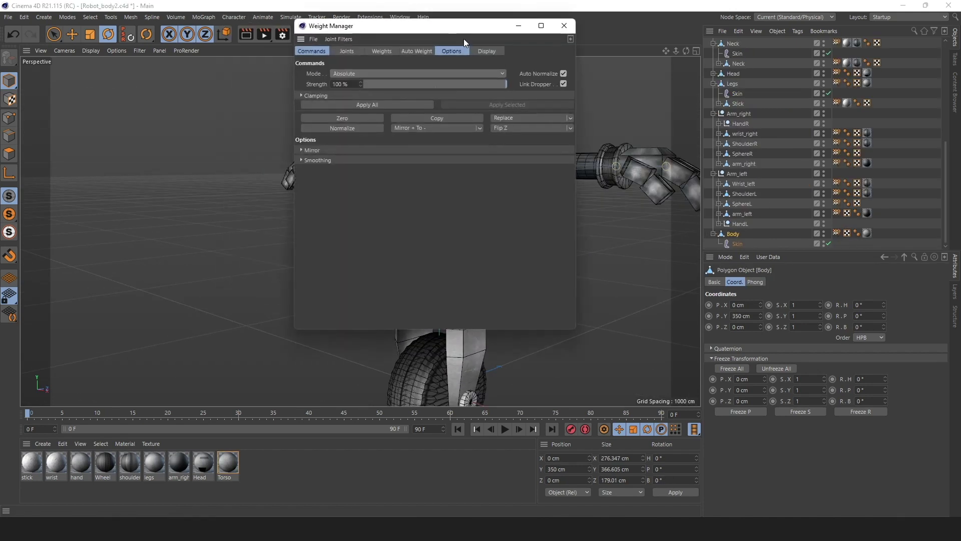
{"action": "left_click_drag", "start_coordinate": [464, 38], "coordinate": [678, 73]}
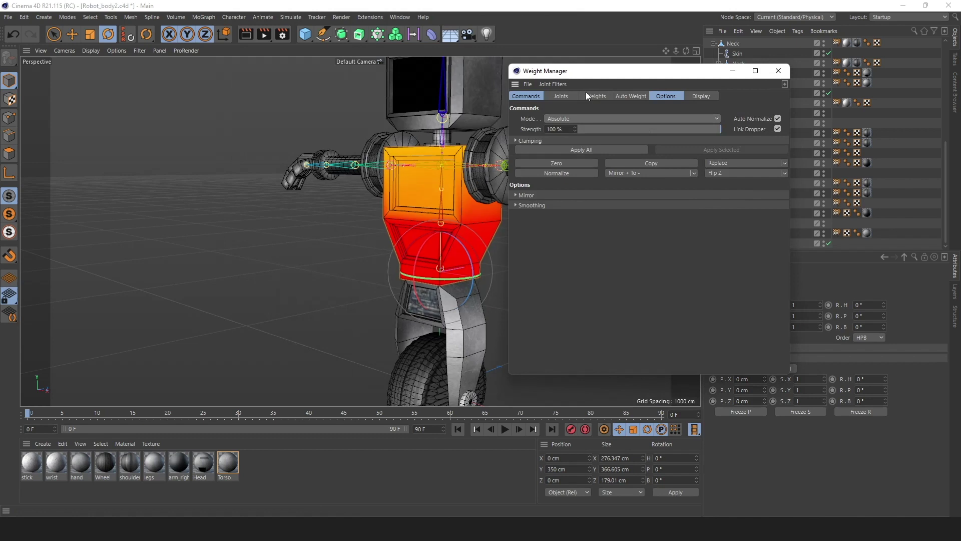
{"action": "left_click", "coordinate": [569, 96]}
{"action": "left_click_drag", "start_coordinate": [602, 178], "coordinate": [613, 354]}
Step: Check the Body weights of Stick, Spine, Spine1 and Spine2, and remove Hips from the Body's weighted joints
{"action": "left_click", "coordinate": [552, 319]}
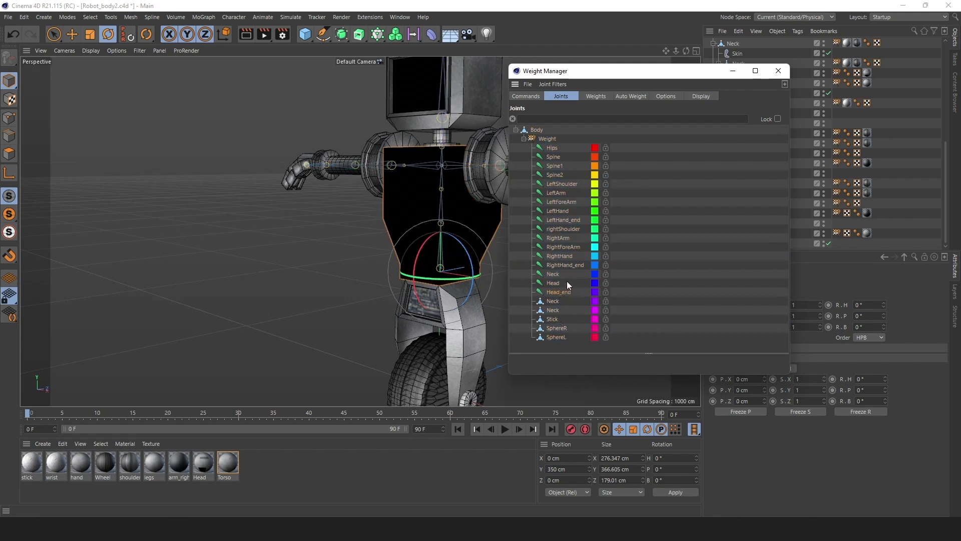
{"action": "left_click", "coordinate": [555, 158]}
{"action": "left_click", "coordinate": [555, 164]}
{"action": "left_click", "coordinate": [556, 174]}
{"action": "left_click", "coordinate": [555, 150]}
{"action": "key", "text": "Delete"}
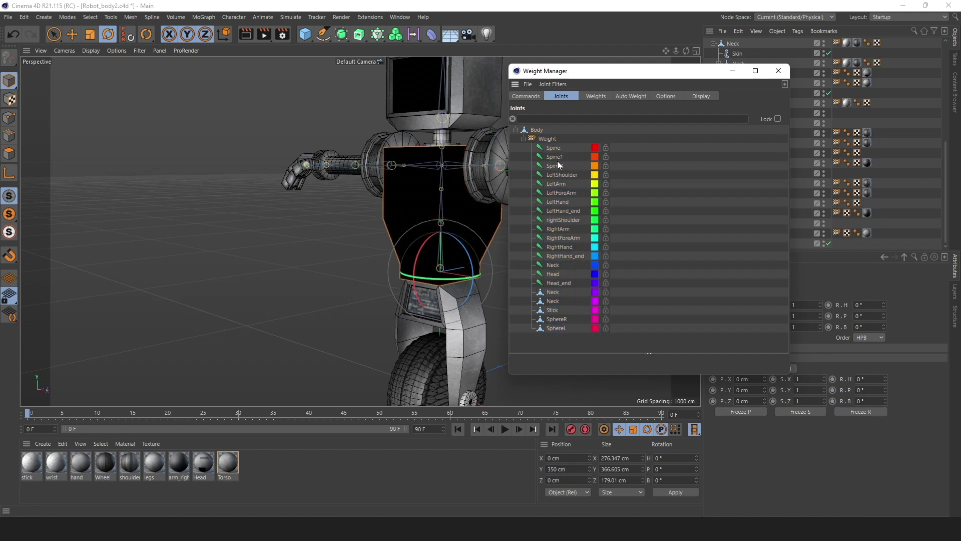
Step: Remove the shoulder, arm, hand, neck and head joints from the Body's weights and activate the Weight Tool
{"action": "key", "text": "ctrl+z"}
{"action": "key", "text": "ctrl+z"}
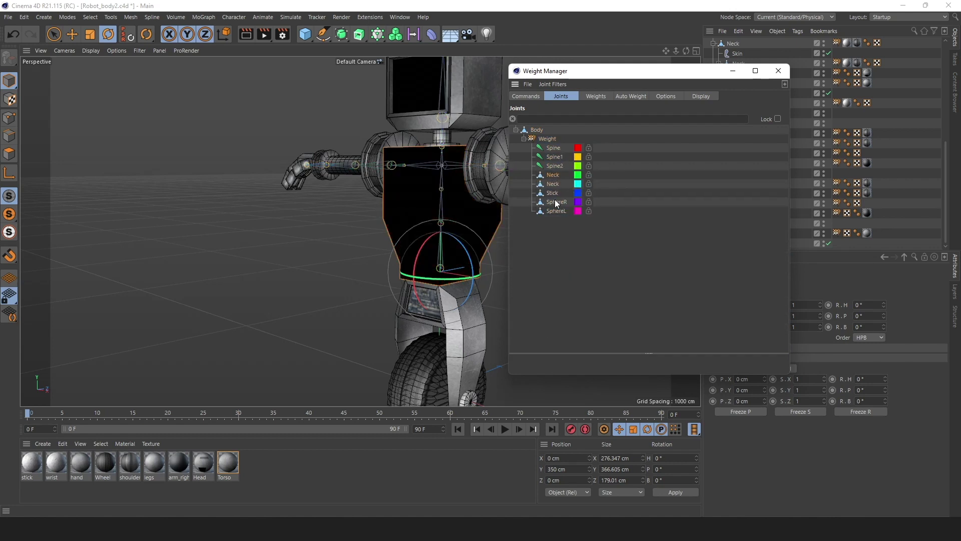
{"action": "left_click", "coordinate": [248, 128]}
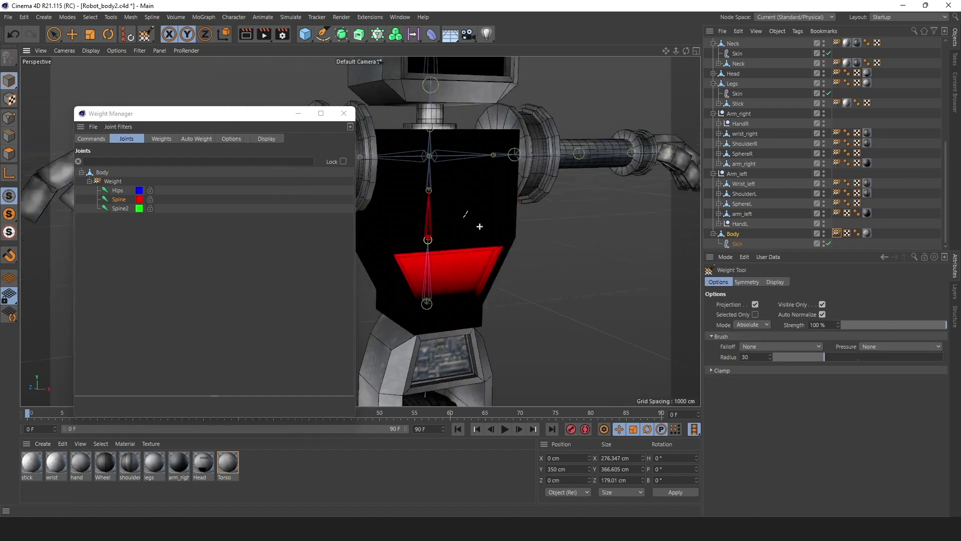
Step: Paint the Spine joint's weight over the upper part of the Body mesh in Absolute mode at 100% strength with radius 30
{"action": "mouse_move", "coordinate": [476, 223]}
{"action": "left_mouse_down"}
{"action": "mouse_move", "coordinate": [445, 249]}
{"action": "mouse_move", "coordinate": [418, 225]}
{"action": "left_mouse_up"}
{"action": "mouse_move", "coordinate": [434, 195]}
{"action": "left_mouse_down"}
{"action": "mouse_move", "coordinate": [466, 220]}
{"action": "mouse_move", "coordinate": [360, 231]}
{"action": "left_mouse_up"}
{"action": "left_click_drag", "start_coordinate": [562, 236], "coordinate": [590, 242]}
{"action": "mouse_move", "coordinate": [592, 243]}
{"action": "left_mouse_down", "text": "alt"}
{"action": "mouse_move", "coordinate": [415, 245]}
{"action": "mouse_move", "coordinate": [466, 237]}
{"action": "left_mouse_up", "text": "alt"}
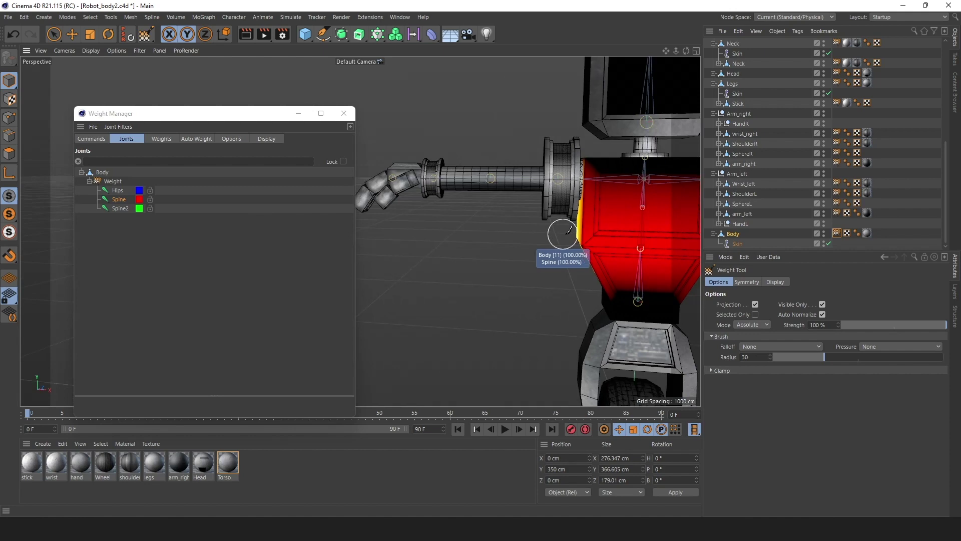
{"action": "left_click_drag", "start_coordinate": [560, 231], "coordinate": [491, 231], "text": "alt"}
Step: Examine the Spine2 and Hips weights on the Body mesh from several angles, and close the Weight Manager
{"action": "left_click", "coordinate": [120, 208]}
{"action": "left_click_drag", "start_coordinate": [561, 195], "coordinate": [526, 191], "text": "alt"}
{"action": "left_click_drag", "start_coordinate": [579, 155], "coordinate": [556, 168], "text": "alt"}
{"action": "left_click", "coordinate": [118, 190]}
{"action": "left_click_drag", "start_coordinate": [419, 267], "coordinate": [491, 305], "text": "alt"}
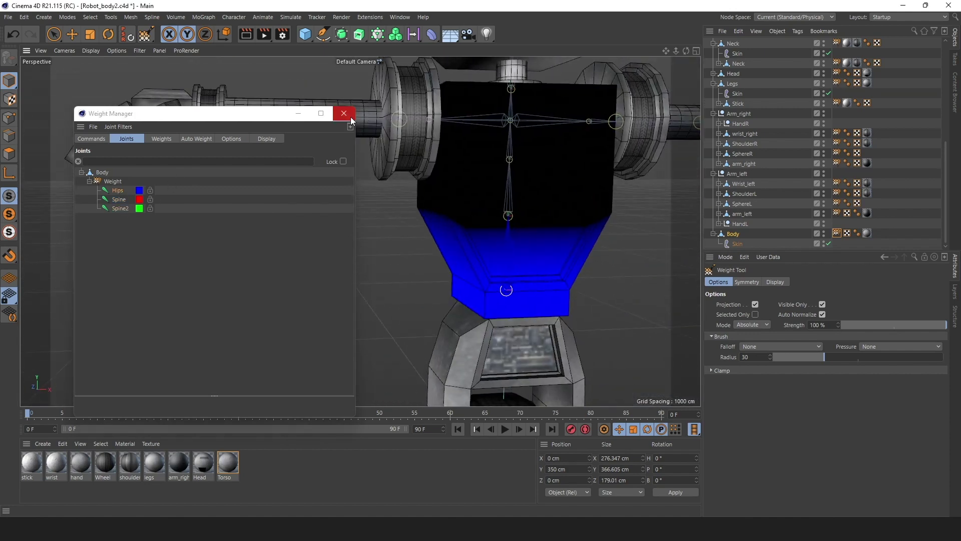
{"action": "left_click", "coordinate": [344, 114]}
Step: Test-rotate the Spine2 joint and the Spine1 joint to check the Body's deformation, undoing each rotation
{"action": "scroll", "coordinate": [360, 200], "scroll_direction": "down", "scroll_amount": 4}
{"action": "left_click", "coordinate": [108, 34]}
{"action": "scroll", "coordinate": [750, 114], "scroll_direction": "up", "scroll_amount": 7}
{"action": "left_click", "coordinate": [751, 84]}
{"action": "left_click_drag", "start_coordinate": [446, 127], "coordinate": [465, 143], "text": "alt"}
{"action": "key", "text": "ctrl+z"}
{"action": "left_click", "coordinate": [748, 73]}
{"action": "key", "text": "ctrl+z"}
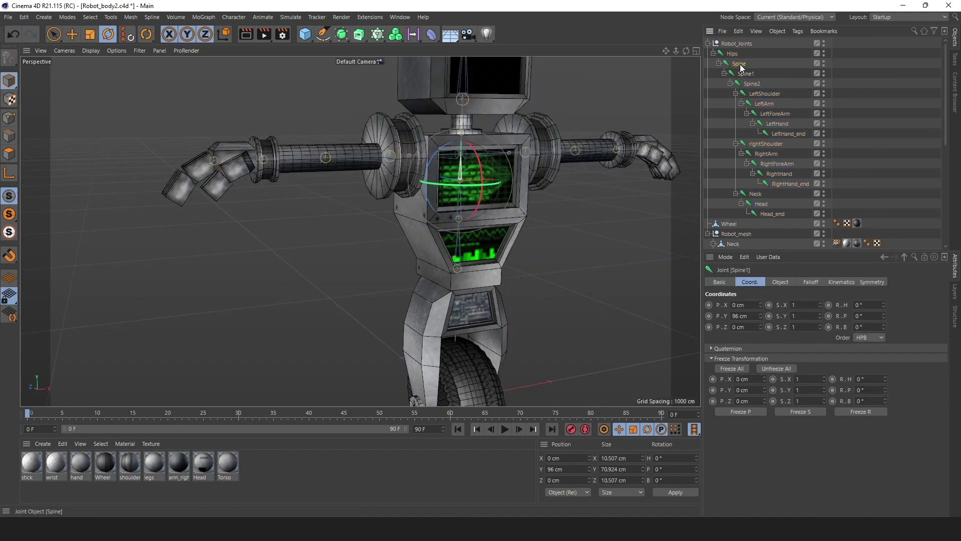
Step: Test-rotate the Spine joint and the Hips joint, and undo every rotation
{"action": "left_click", "coordinate": [741, 64]}
{"action": "left_click_drag", "start_coordinate": [479, 201], "coordinate": [491, 230]}
{"action": "key", "text": "ctrl+z"}
{"action": "left_click", "coordinate": [733, 54]}
{"action": "key", "text": "ctrl+z"}
{"action": "left_click", "coordinate": [740, 64]}
{"action": "key", "text": "ctrl+z"}
Step: Test-rotate the Spine1 joint in several directions from different viewing angles, undoing each rotation
{"action": "left_click", "coordinate": [746, 74]}
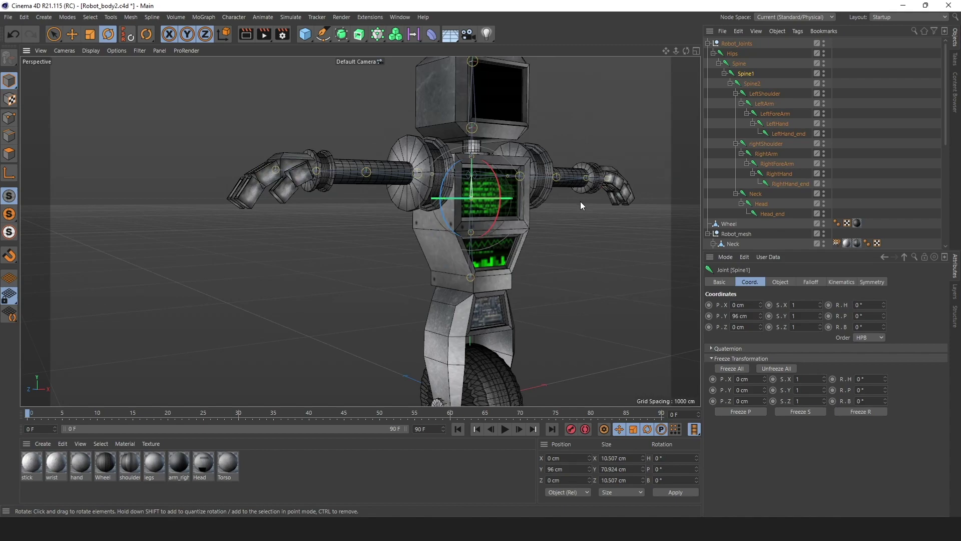
{"action": "left_click_drag", "start_coordinate": [576, 203], "coordinate": [535, 210], "text": "alt"}
{"action": "mouse_move", "coordinate": [493, 187]}
{"action": "left_mouse_down"}
{"action": "mouse_move", "coordinate": [497, 209]}
{"action": "mouse_move", "coordinate": [495, 189]}
{"action": "left_mouse_up"}
{"action": "key", "text": "ctrl+z"}
{"action": "left_click_drag", "start_coordinate": [560, 236], "coordinate": [360, 315], "text": "alt"}
{"action": "key", "text": "ctrl+z"}
{"action": "left_click_drag", "start_coordinate": [438, 205], "coordinate": [541, 213]}
{"action": "key", "text": "ctrl+z"}
Step: Test-rotate Spine1 once more and Spine2, undo both rotations and deselect the joints
{"action": "left_click", "coordinate": [744, 74]}
{"action": "left_click_drag", "start_coordinate": [471, 203], "coordinate": [463, 184]}
{"action": "key", "text": "ctrl+z"}
{"action": "left_click", "coordinate": [750, 84]}
{"action": "key", "text": "ctrl+z"}
{"action": "scroll", "coordinate": [497, 270], "scroll_direction": "down", "scroll_amount": 2}
{"action": "left_click", "coordinate": [497, 269]}
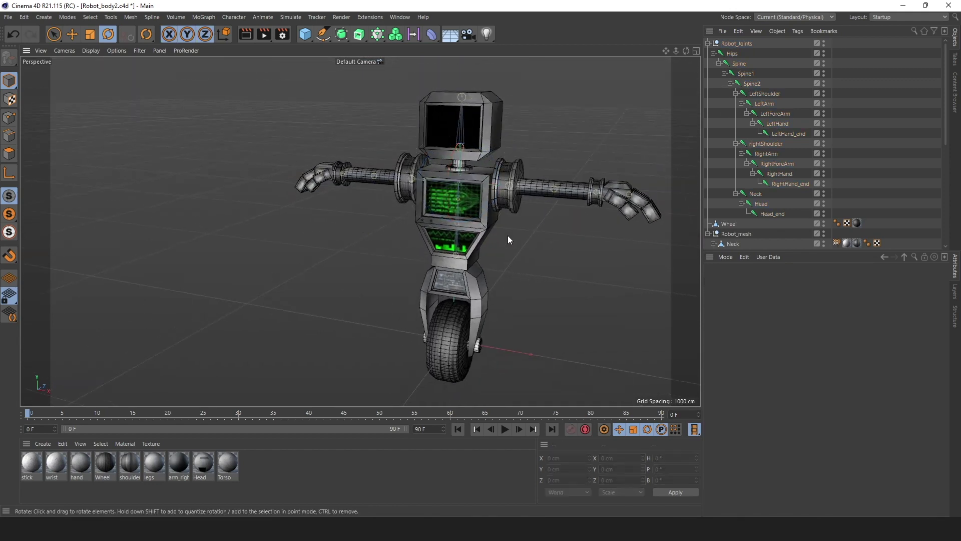
Step: Smooth the LeftArm and LeftForeArm weights on the arm_left mesh with the Weight Tool at 100% strength and radius 30
{"action": "right_click_drag", "start_coordinate": [507, 235], "coordinate": [689, 146], "text": "alt"}
{"action": "scroll", "coordinate": [791, 153], "scroll_direction": "down", "scroll_amount": 7}
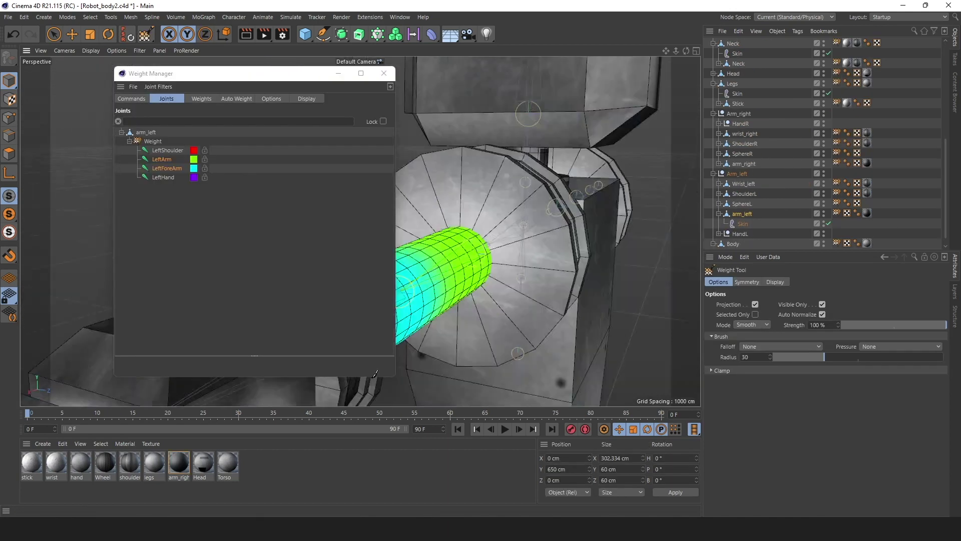
{"action": "left_click_drag", "start_coordinate": [469, 329], "coordinate": [451, 330], "text": "alt"}
{"action": "mouse_move", "coordinate": [460, 252]}
{"action": "left_mouse_down"}
{"action": "mouse_move", "coordinate": [453, 294]}
{"action": "mouse_move", "coordinate": [473, 273]}
{"action": "left_mouse_up"}
{"action": "mouse_move", "coordinate": [461, 331]}
{"action": "left_mouse_down", "text": "alt"}
{"action": "mouse_move", "coordinate": [453, 391]}
{"action": "mouse_move", "coordinate": [444, 190]}
{"action": "mouse_move", "coordinate": [390, 240]}
{"action": "left_mouse_up", "text": "alt"}
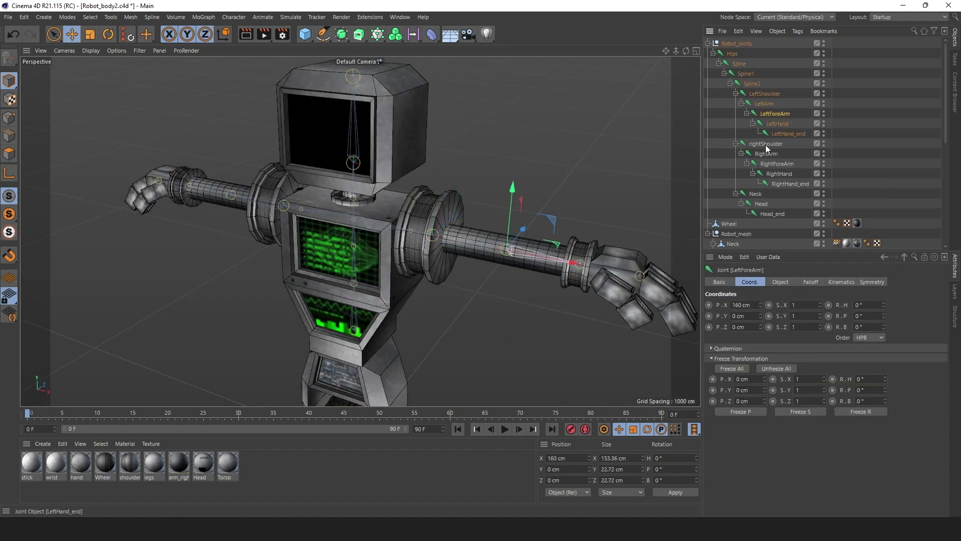
Step: Bend the LeftForeArm joint to a heading of about -111° to check the elbow, and undo the rotation
{"action": "key", "text": "r"}
{"action": "left_click_drag", "start_coordinate": [505, 250], "coordinate": [311, 243]}
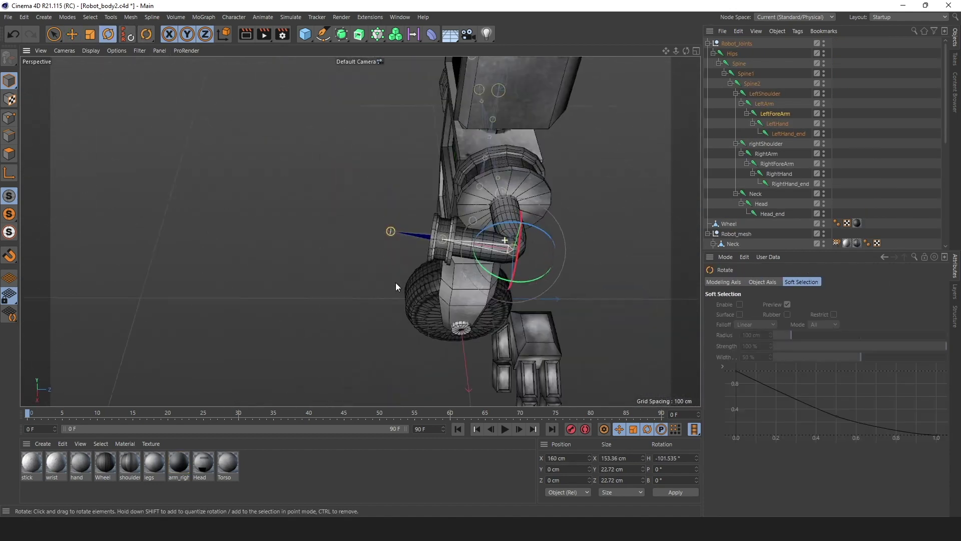
{"action": "right_click_drag", "start_coordinate": [395, 282], "coordinate": [439, 259], "text": "alt"}
{"action": "left_click_drag", "start_coordinate": [439, 260], "coordinate": [377, 244], "text": "alt"}
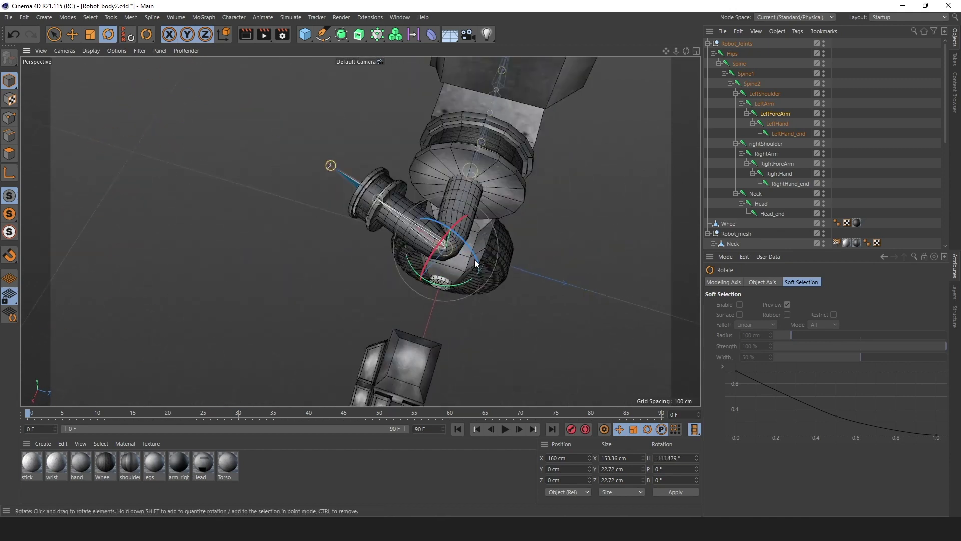
{"action": "key", "text": "ctrl+z"}
Step: Bend the LeftForeArm joint upward to a bank of about -109°, and undo the rotation
{"action": "left_click_drag", "start_coordinate": [474, 259], "coordinate": [461, 176], "text": "alt"}
{"action": "left_click_drag", "start_coordinate": [468, 240], "coordinate": [533, 193], "text": "alt"}
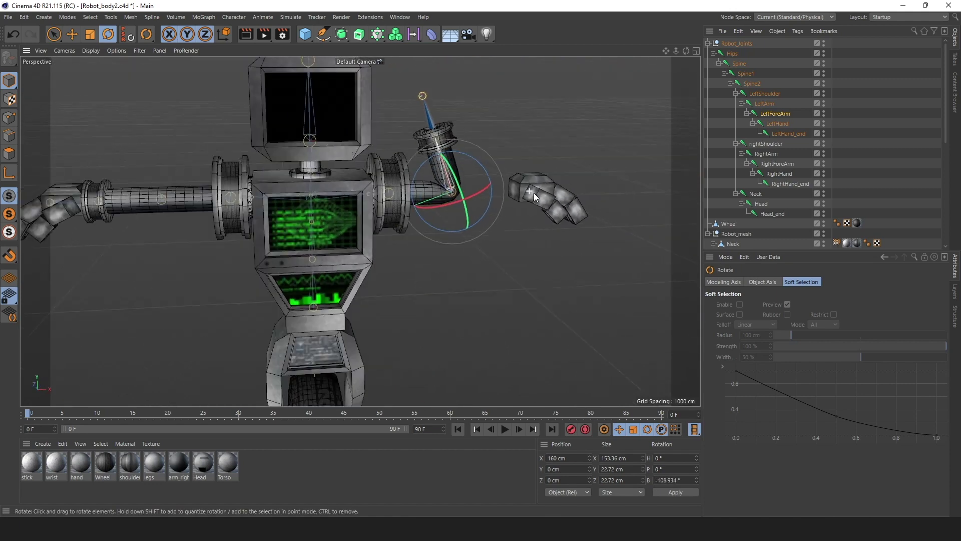
{"action": "scroll", "coordinate": [533, 193], "scroll_direction": "down", "scroll_amount": 3}
{"action": "left_click", "coordinate": [246, 35]}
{"action": "key", "text": "ctrl+z"}
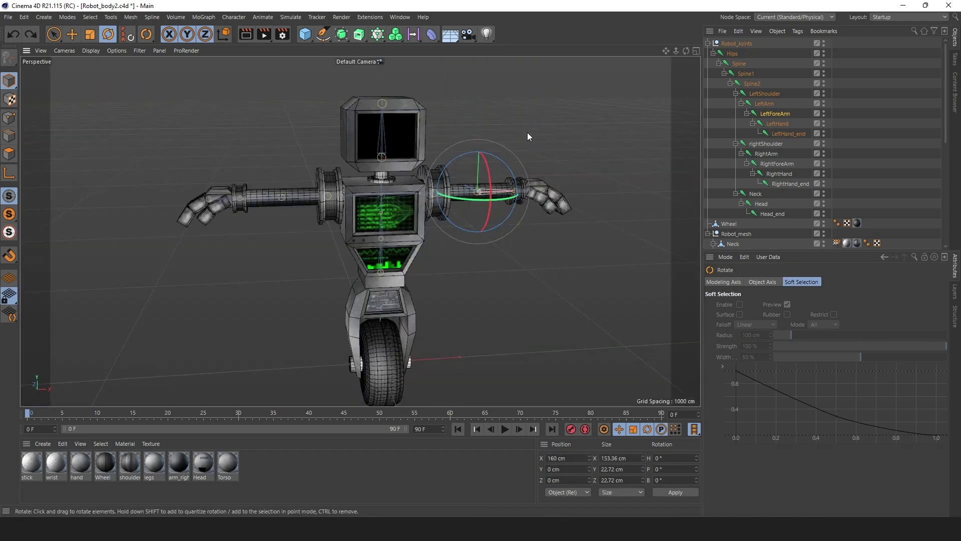
Step: Select the RightForeArm joint and examine the right arm up close
{"action": "left_click_drag", "start_coordinate": [527, 134], "coordinate": [505, 167], "text": "alt"}
{"action": "left_click", "coordinate": [789, 163]}
{"action": "scroll", "coordinate": [385, 182], "scroll_direction": "up", "scroll_amount": 5}
{"action": "left_click_drag", "start_coordinate": [395, 140], "coordinate": [425, 269], "text": "alt"}
{"action": "scroll", "coordinate": [427, 219], "scroll_direction": "up", "scroll_amount": 5}
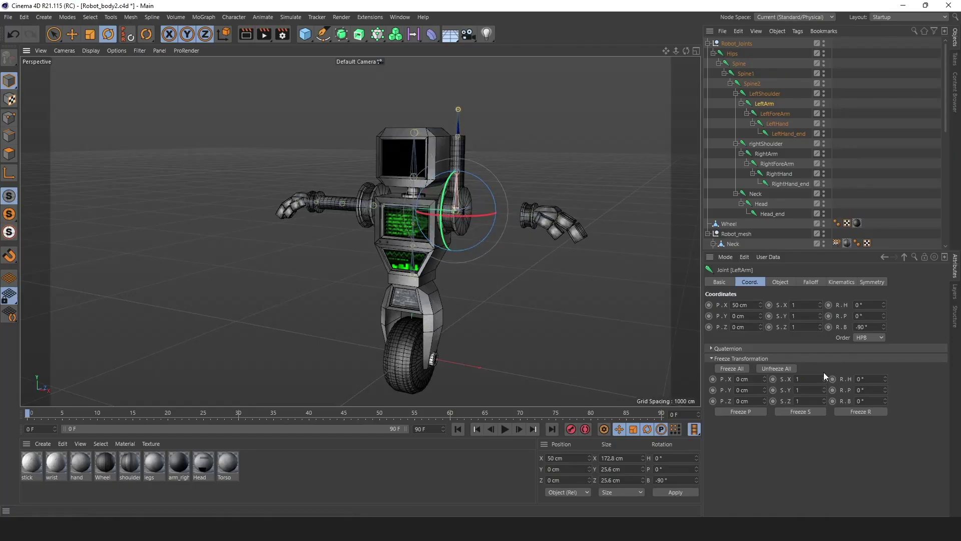
Step: Rotate the RightArm joint so the right arm points straight up like the left one
{"action": "left_click", "coordinate": [563, 140]}
{"action": "left_click", "coordinate": [765, 102]}
{"action": "left_click", "coordinate": [767, 154]}
{"action": "scroll", "coordinate": [367, 200], "scroll_direction": "up", "scroll_amount": 5}
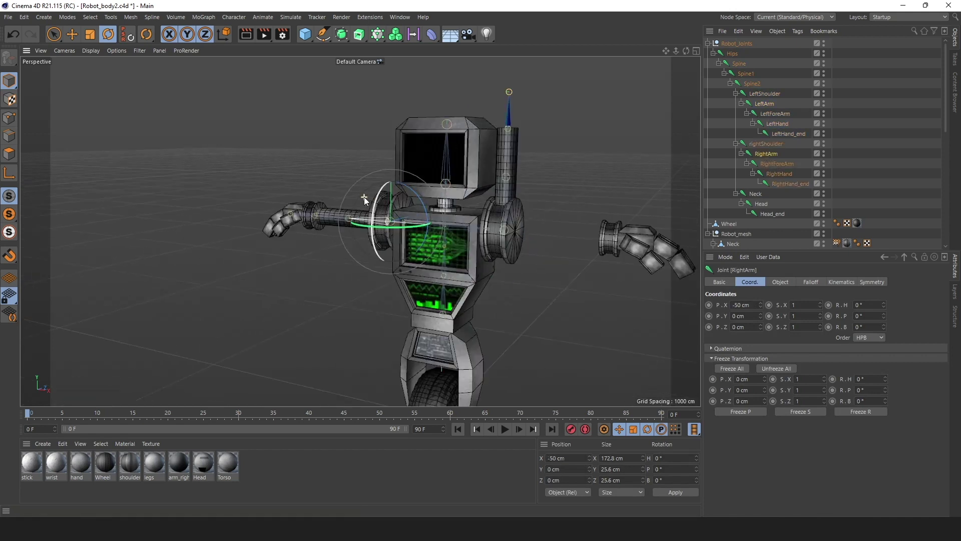
{"action": "left_click_drag", "start_coordinate": [423, 200], "coordinate": [437, 228]}
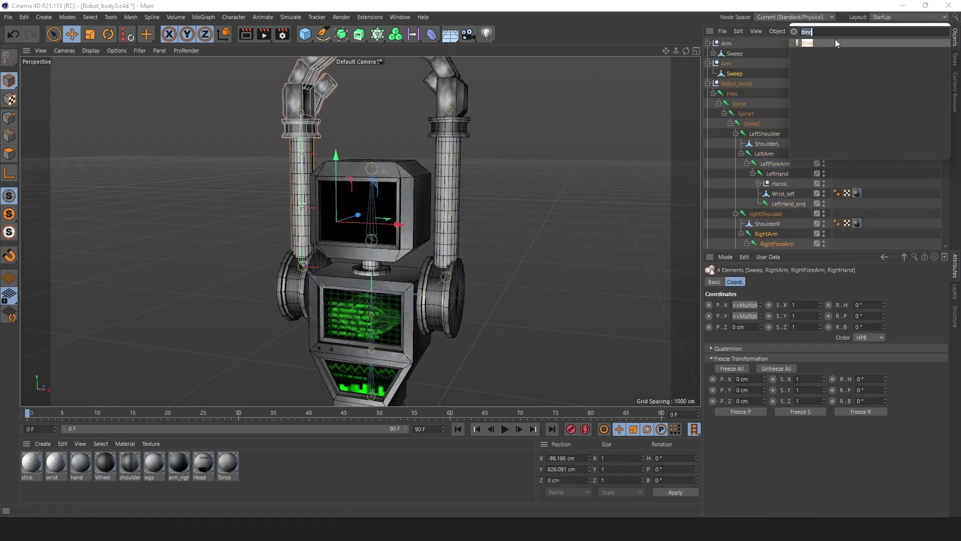
Step: Bind the selected Sweep arm to RightArm, RightForeArm and RightHand, and review its command and auto-weight options in the Weight Manager
{"action": "left_click", "coordinate": [233, 17]}
{"action": "left_click", "coordinate": [248, 128]}
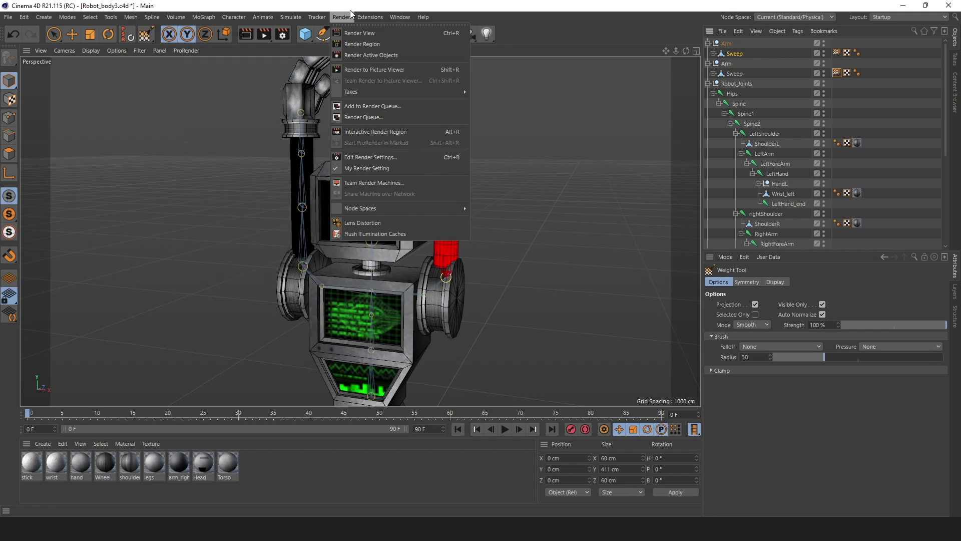
{"action": "left_click", "coordinate": [495, 167]}
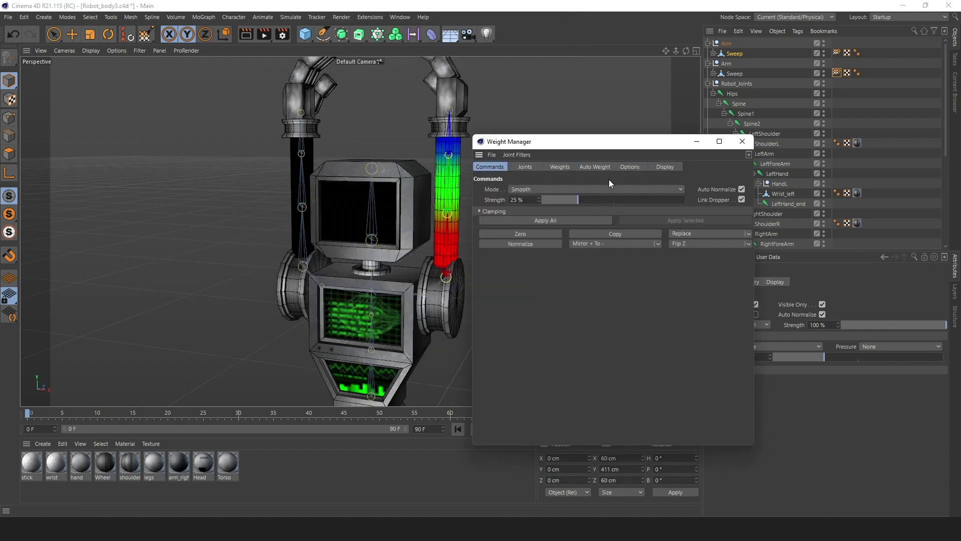
{"action": "left_click", "coordinate": [600, 167]}
{"action": "left_click", "coordinate": [496, 165]}
{"action": "left_click", "coordinate": [743, 145]}
Step: View the RightForeArm weights, test-bend the LeftForeArm joint by about 79°, undo the bend and deselect everything
{"action": "left_click_drag", "start_coordinate": [565, 191], "coordinate": [548, 243], "text": "alt"}
{"action": "scroll", "coordinate": [762, 161], "scroll_direction": "down", "scroll_amount": 2}
{"action": "left_click", "coordinate": [776, 183]}
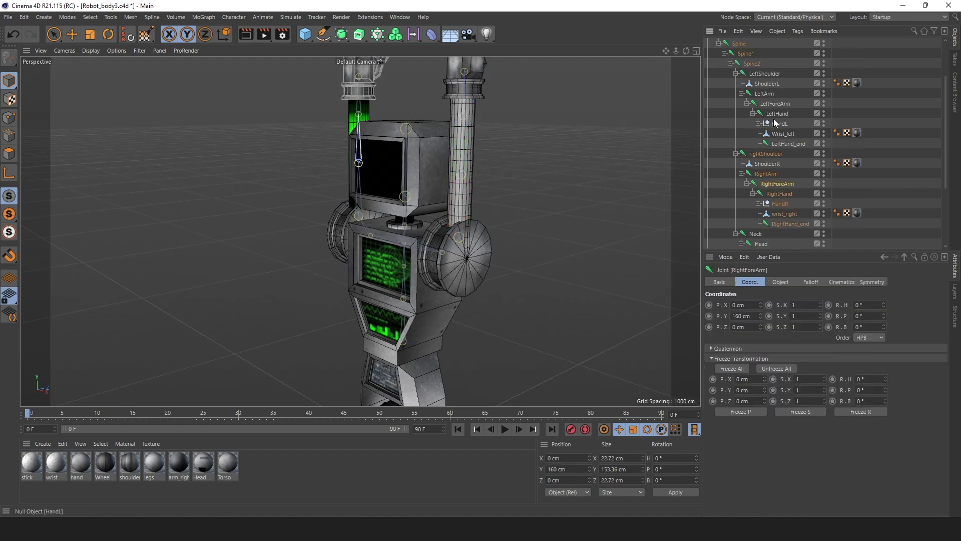
{"action": "left_click", "coordinate": [775, 104]}
{"action": "left_click_drag", "start_coordinate": [535, 190], "coordinate": [560, 193], "text": "alt"}
{"action": "key", "text": "r"}
{"action": "left_click_drag", "start_coordinate": [498, 155], "coordinate": [456, 120]}
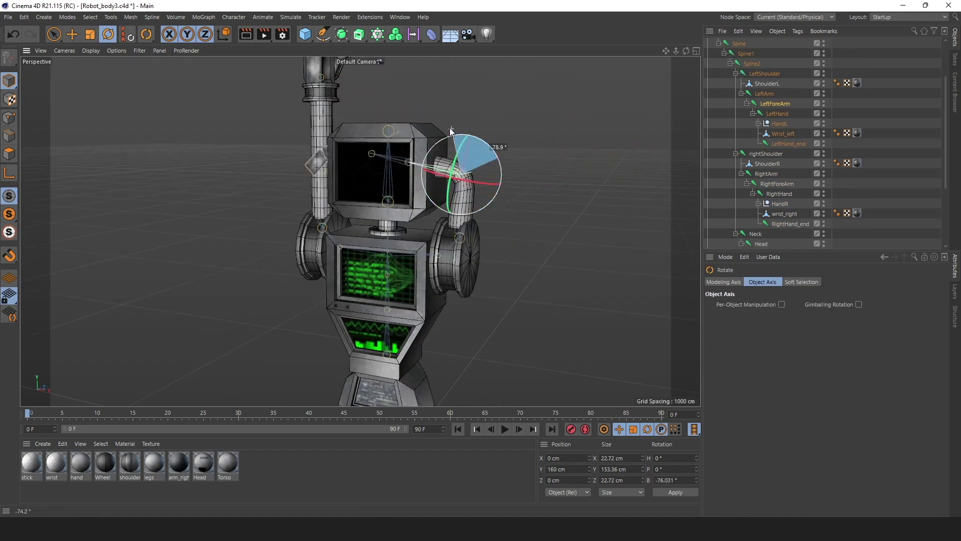
{"action": "key", "text": "ctrl+z"}
{"action": "left_click_drag", "start_coordinate": [530, 166], "coordinate": [505, 163], "text": "alt"}
{"action": "left_click", "coordinate": [531, 165]}
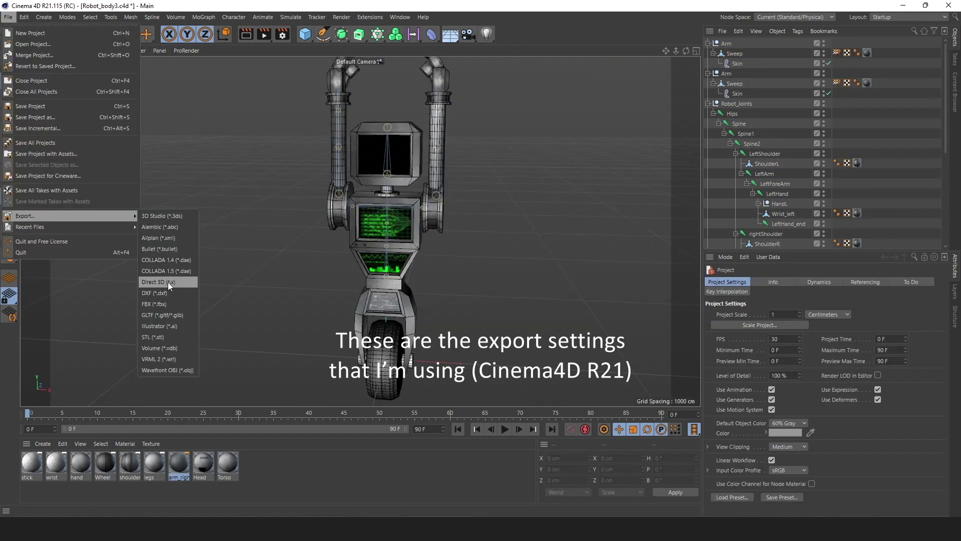
Step: Export the project as FBX version 6.1 (2010) with triangulated geometry and embedded textures, overwriting Robot_body3.fbx
{"action": "left_click", "coordinate": [157, 305]}
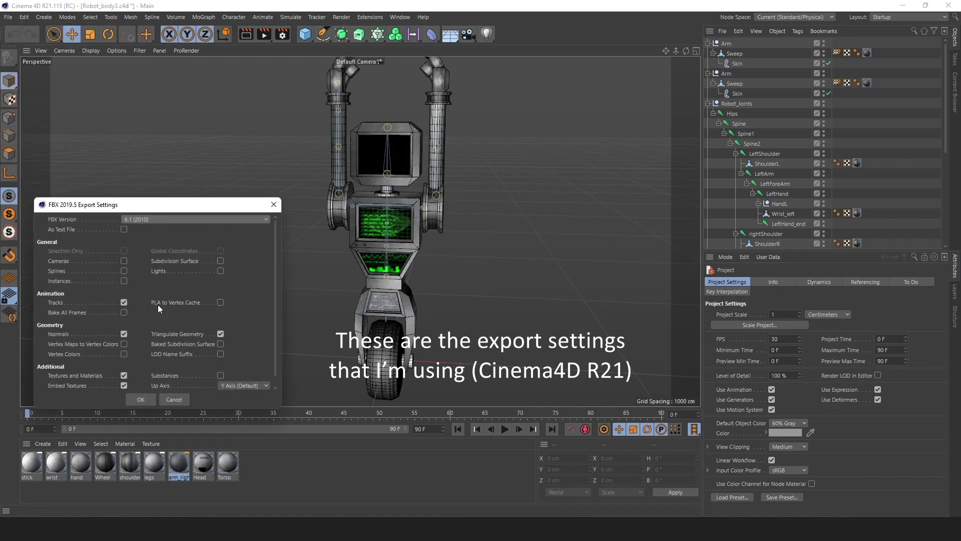
{"action": "left_click_drag", "start_coordinate": [155, 213], "coordinate": [392, 107]}
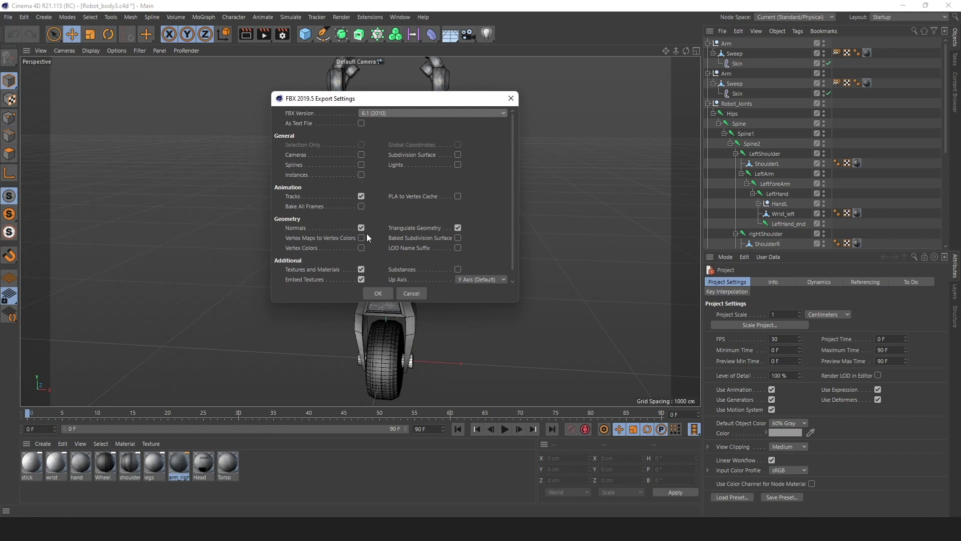
{"action": "left_click", "coordinate": [371, 293]}
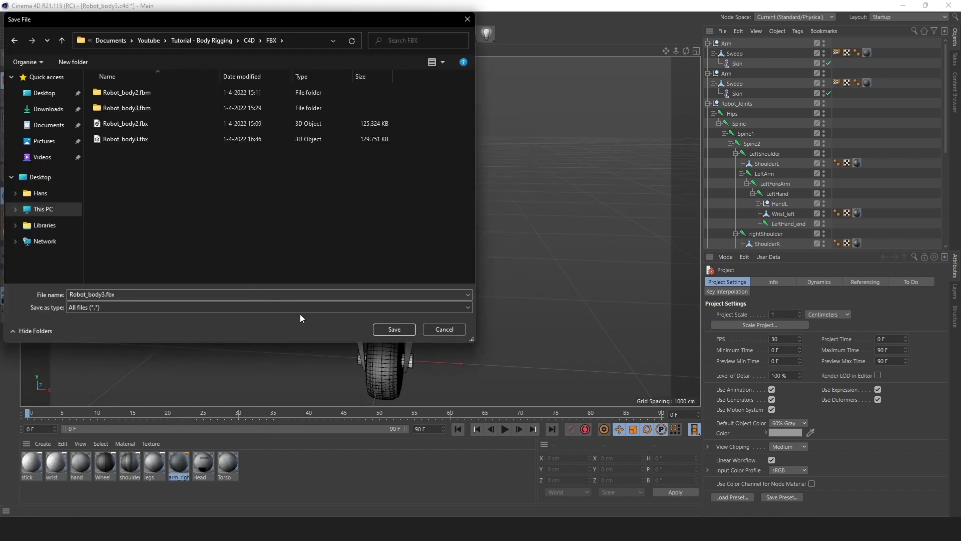
{"action": "left_click", "coordinate": [391, 332]}
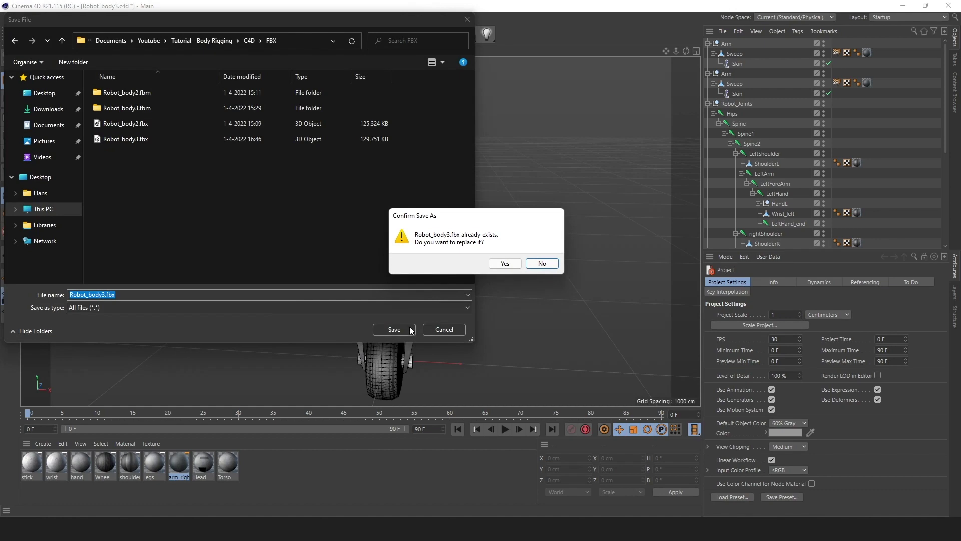
{"action": "left_click", "coordinate": [505, 264]}
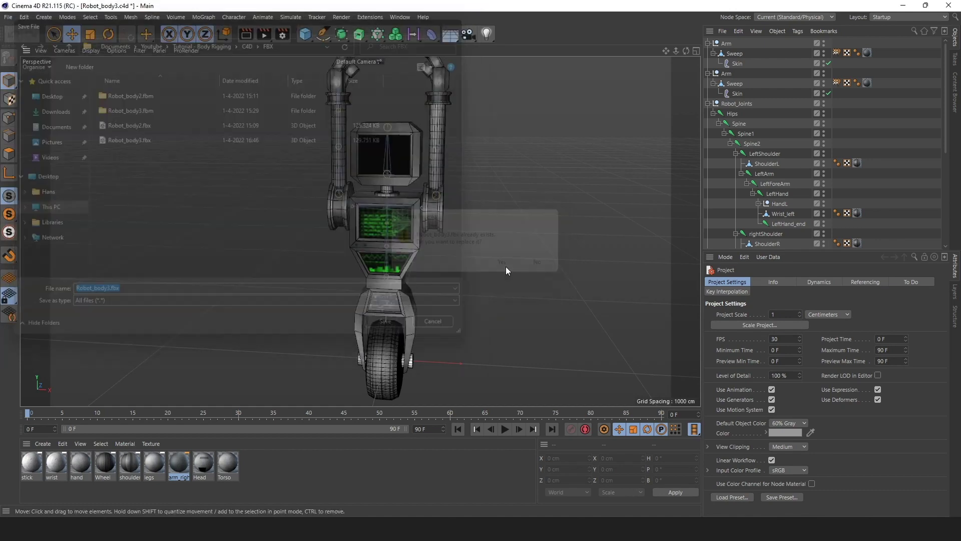